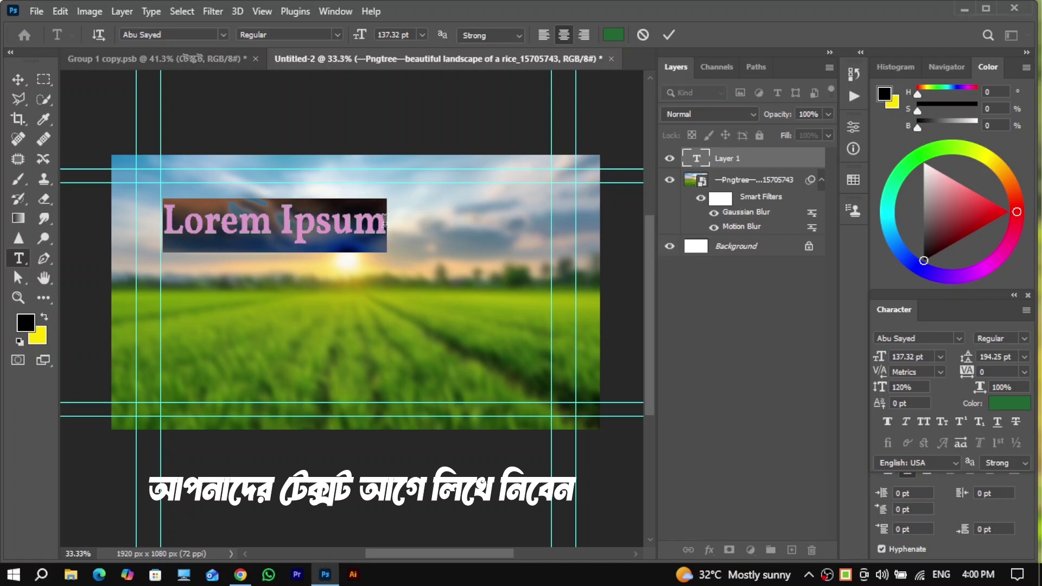
Replace the placeholder text with "এমন টেস্কট বানাবেন" and commit the text layer
text(এম)
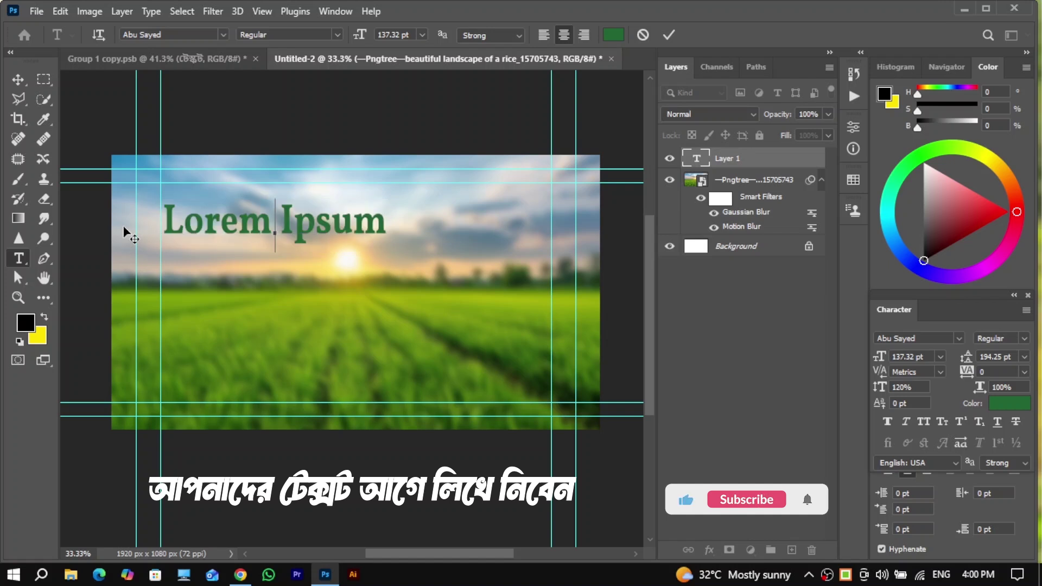
text(ন)
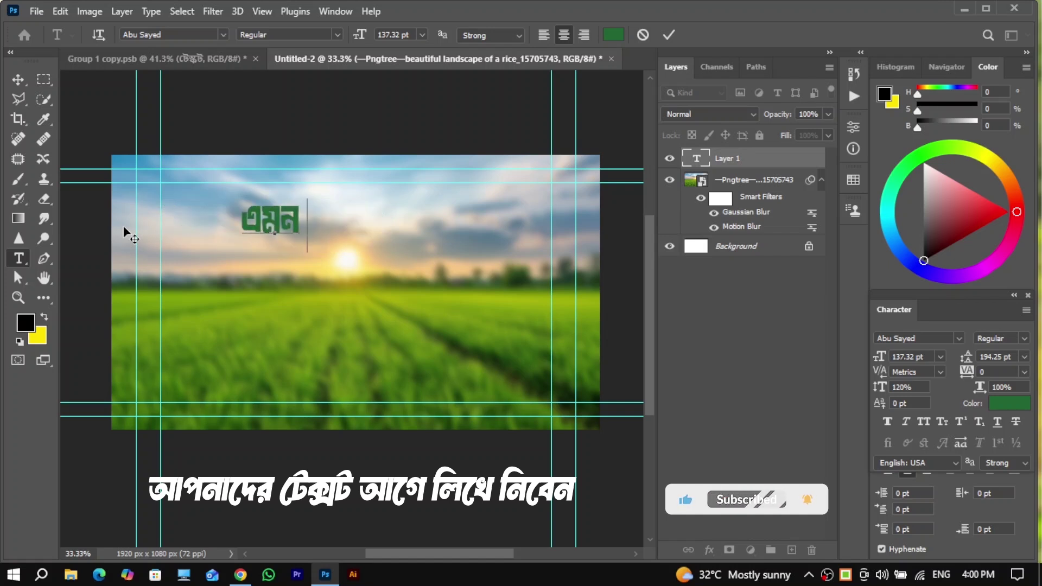
text( টেক্স)
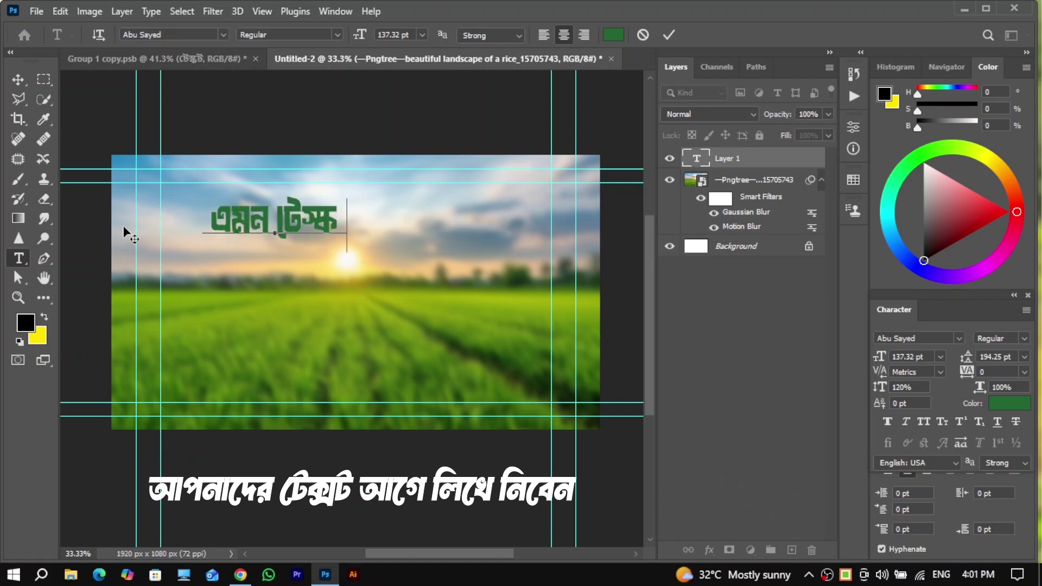
text(ট বা)
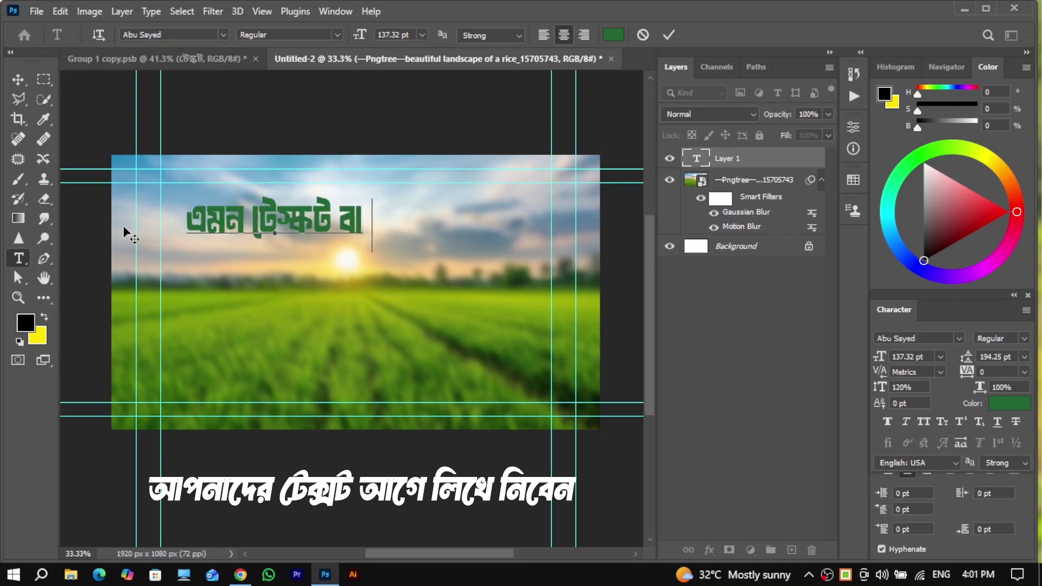
text(নাবেন)
key(ctrl+Return)
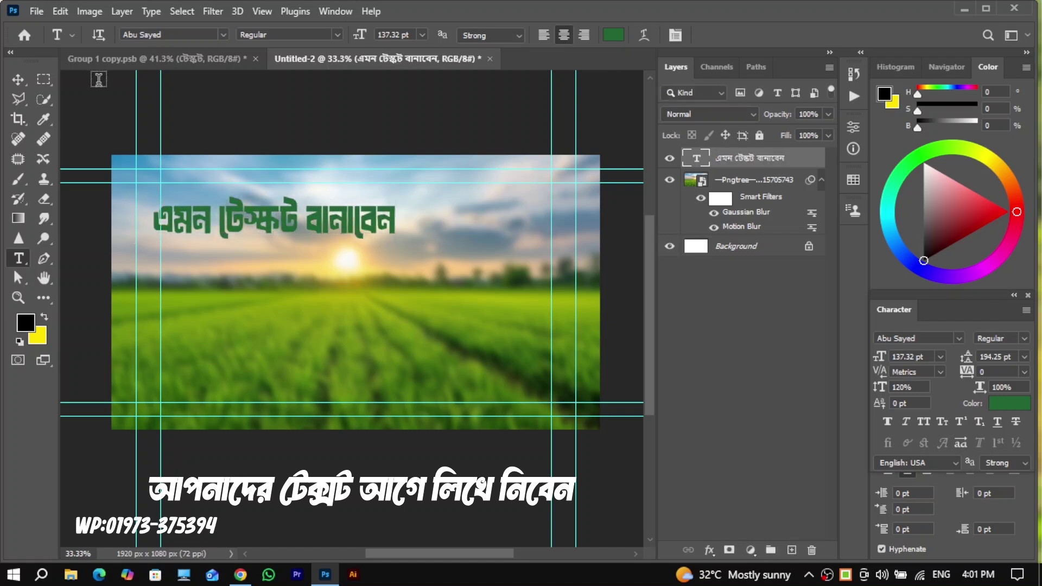
Move the text to the middle with two copies stacked below it, and trim the top line to "এমন"
key(v)
drag(314, 231, 353, 318)
double_click(325, 243)
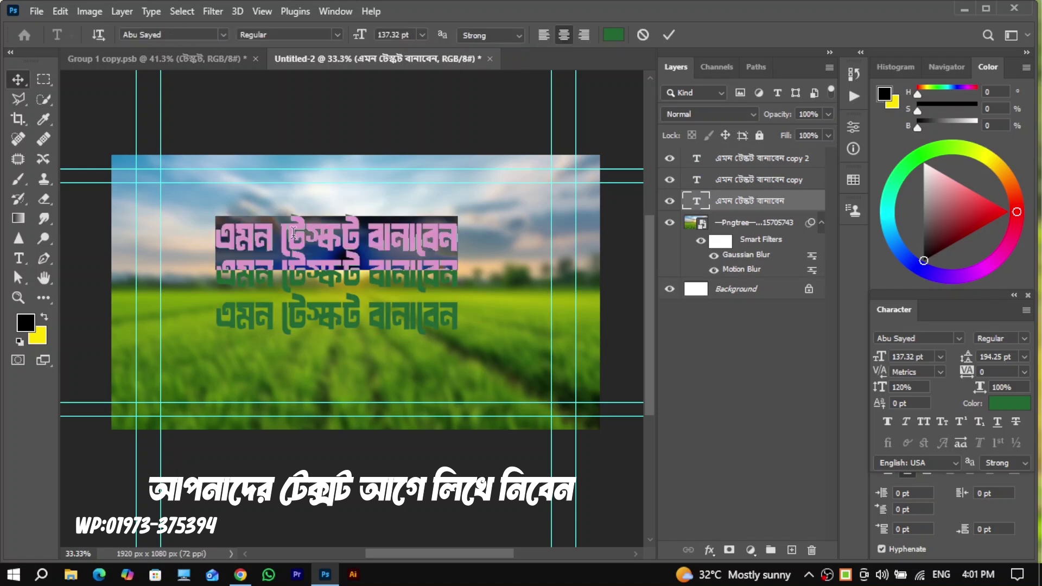
drag(281, 241, 485, 245)
key(BackSpace)
key(ctrl+Return)
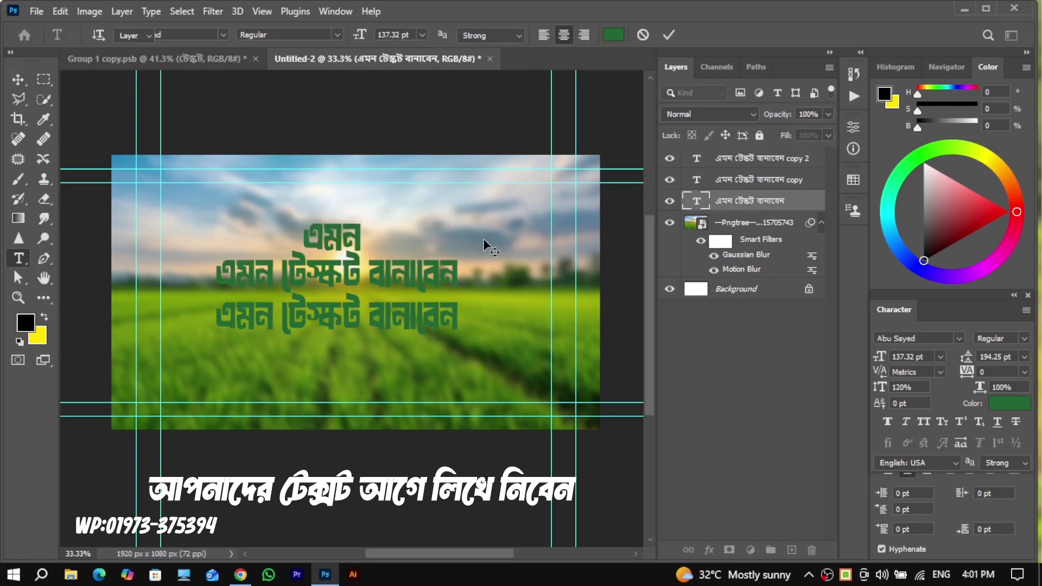
Trim the middle copy of the text so that it contains only "টেস্কট"
key(v)
click(336, 277)
double_click(336, 276)
drag(274, 274, 193, 279)
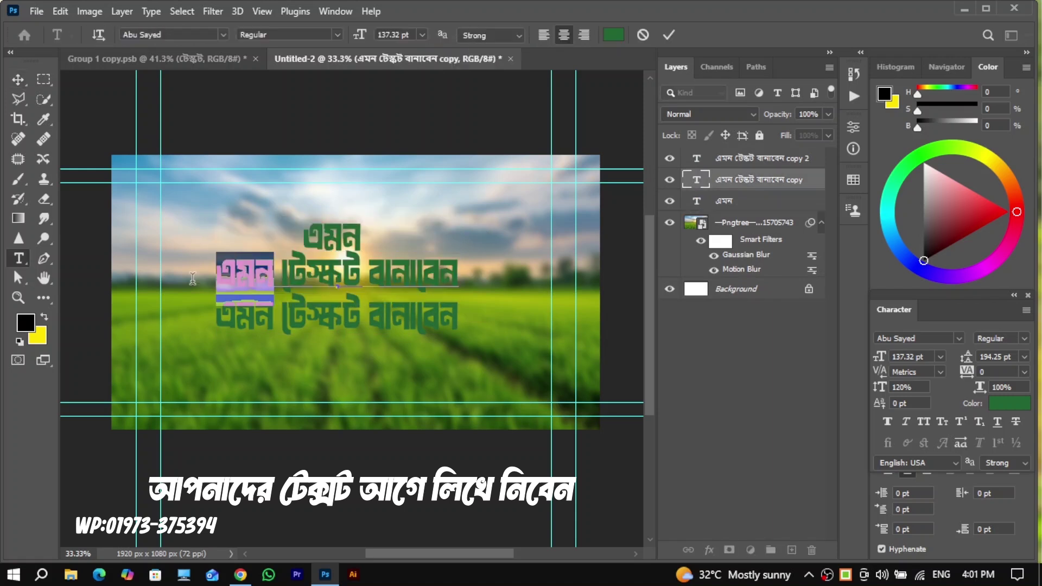
key(BackSpace)
drag(340, 272, 501, 271)
key(BackSpace)
key(ctrl+Return)
Trim the lowest copy of the text so that it contains only "বানাবেন"
key(v)
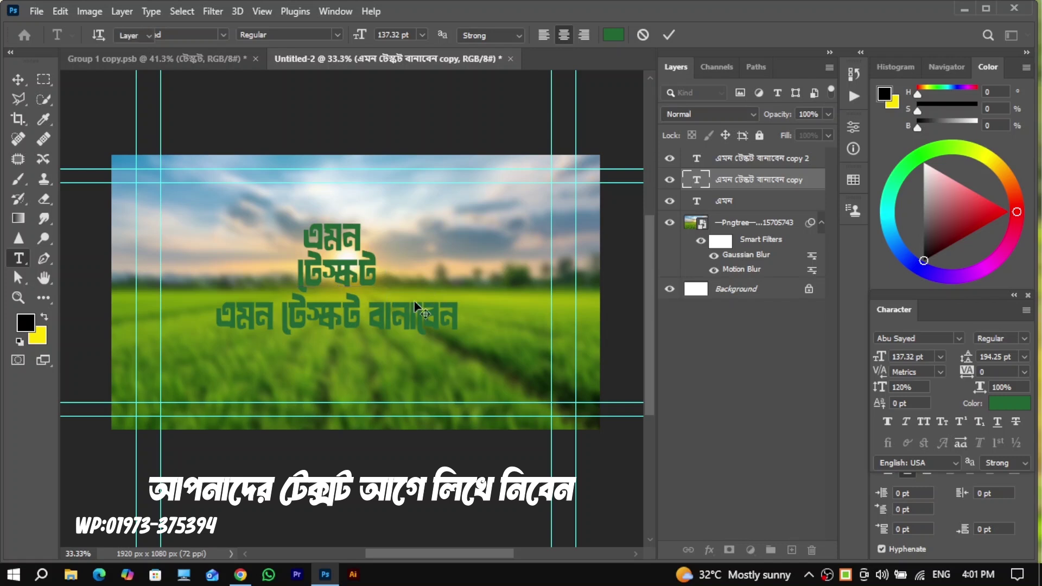
click(376, 321)
double_click(360, 313)
drag(366, 315, 217, 314)
key(BackSpace)
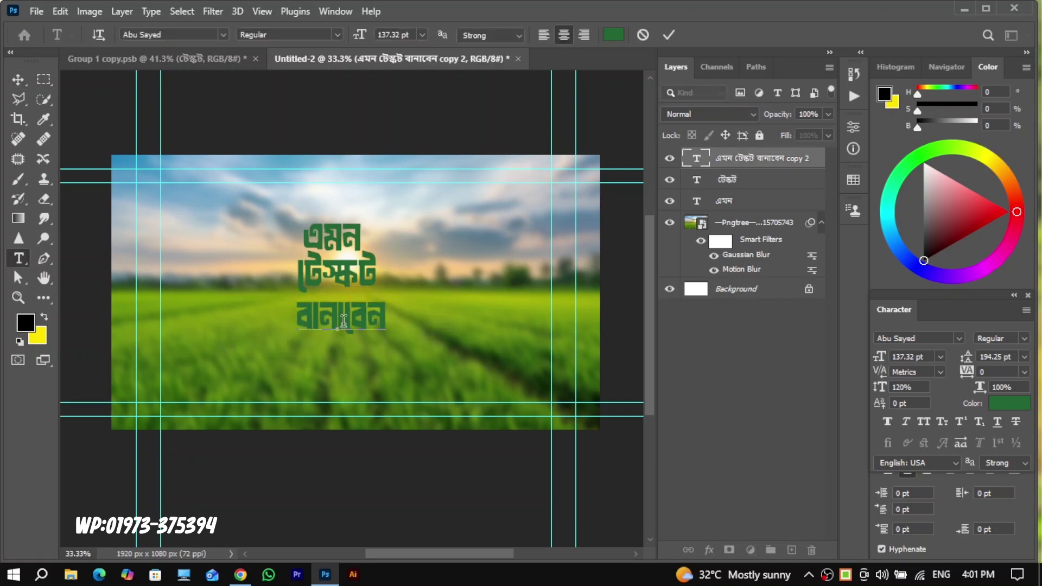
click(669, 35)
Move "টেস্কট" up beside "এমন", then scale "এমন" to about 152% and place it above the start of "বানাবেন"
key(v)
drag(341, 263, 430, 236)
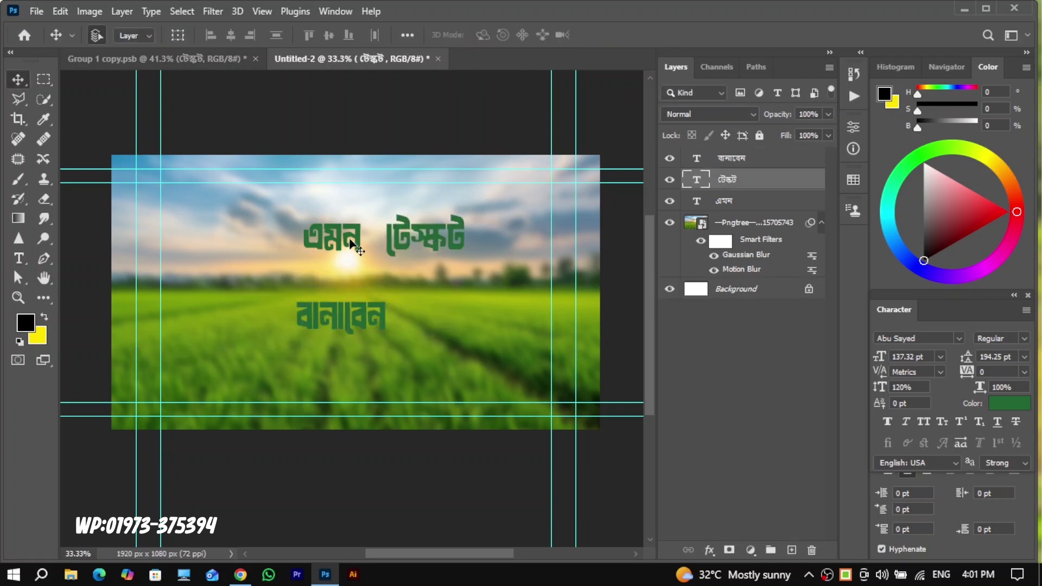
drag(357, 250, 304, 266)
key(ctrl+t)
mouse_move(359, 308)
mouse_down()
mouse_move(385, 331)
mouse_move(343, 310)
mouse_move(356, 316)
mouse_up()
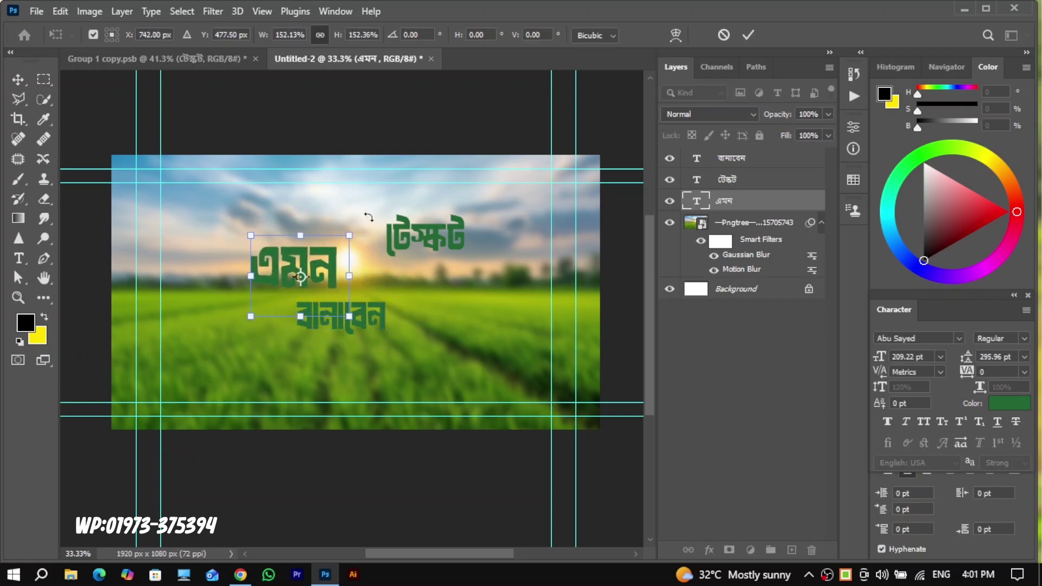
click(748, 35)
drag(307, 276, 289, 261)
Enlarge the word "বানাবেন" to about 192 pt with a free transform
click(334, 314)
key(ctrl+t)
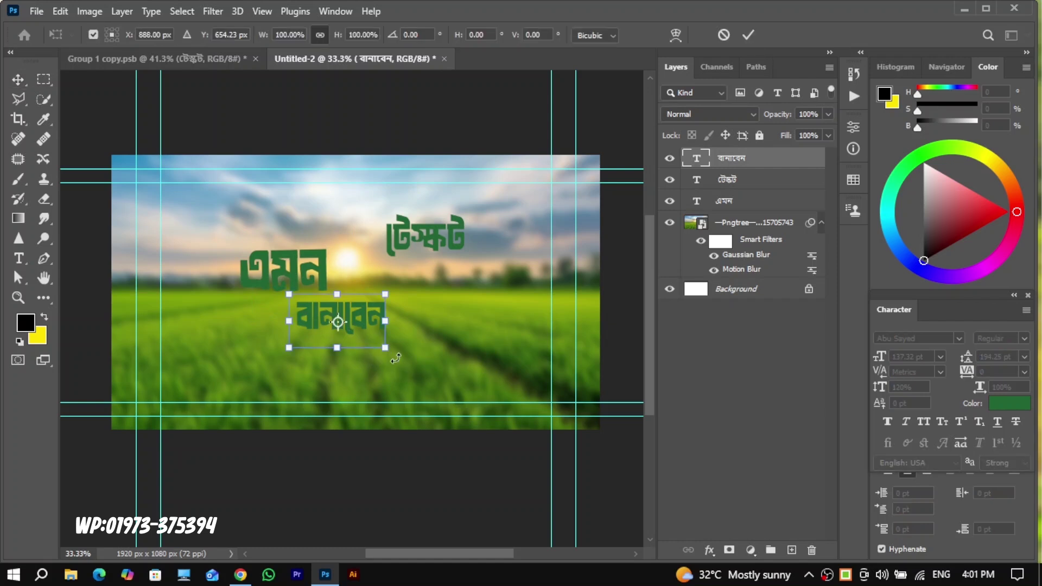
drag(375, 360, 434, 324)
click(752, 36)
Move "টেস্কট" close to "এমন" and enlarge it to about 221 pt
drag(423, 236, 374, 247)
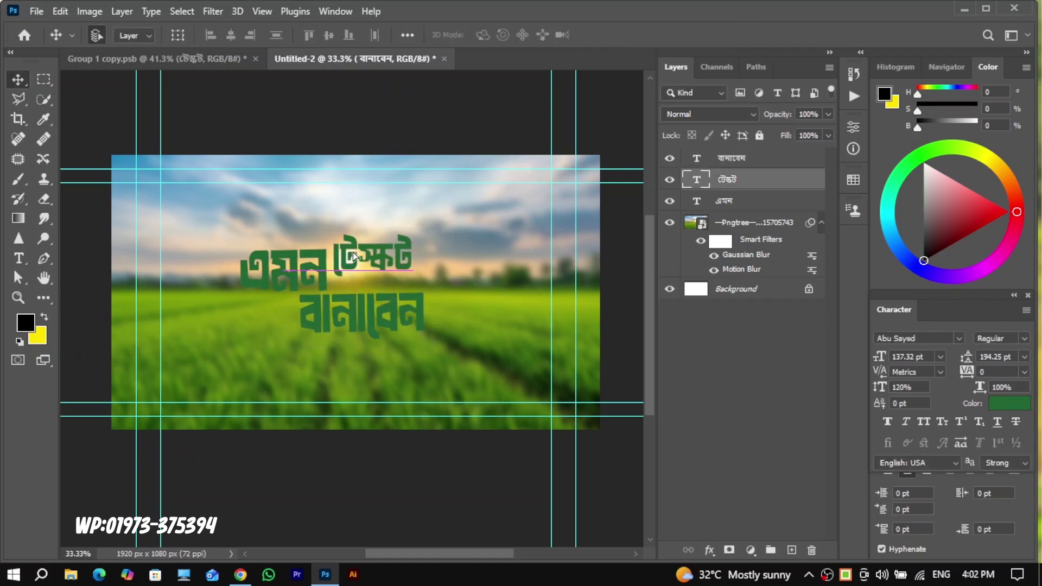
key(ctrl+t)
drag(419, 288, 458, 318)
drag(456, 234, 478, 223)
click(748, 35)
Enlarge "এমন" slightly to about 214 pt and nudge it into line with the other words
click(271, 268)
key(ctrl+t)
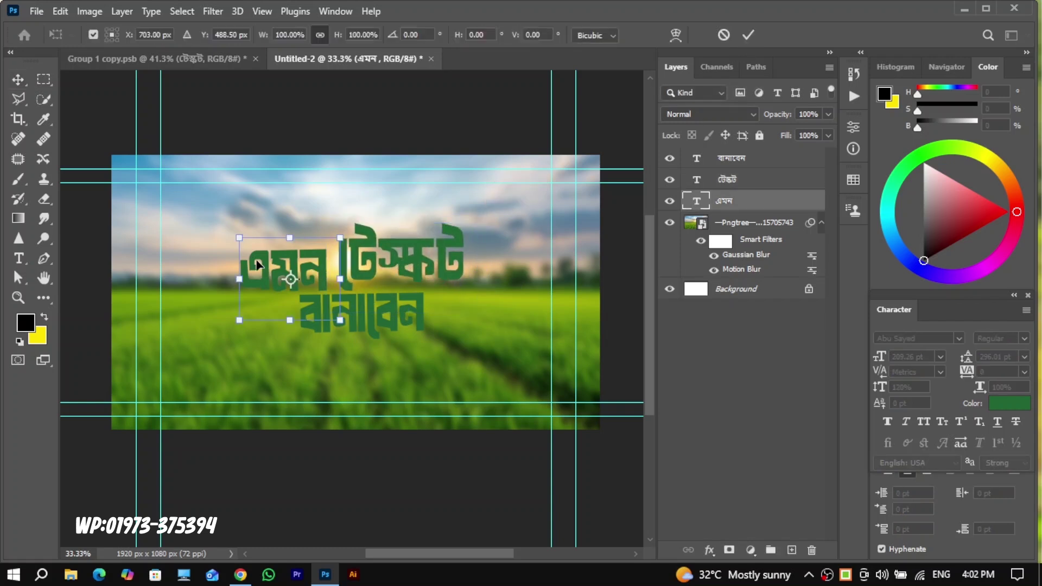
drag(239, 248, 234, 249)
drag(287, 278, 289, 277)
key(Return)
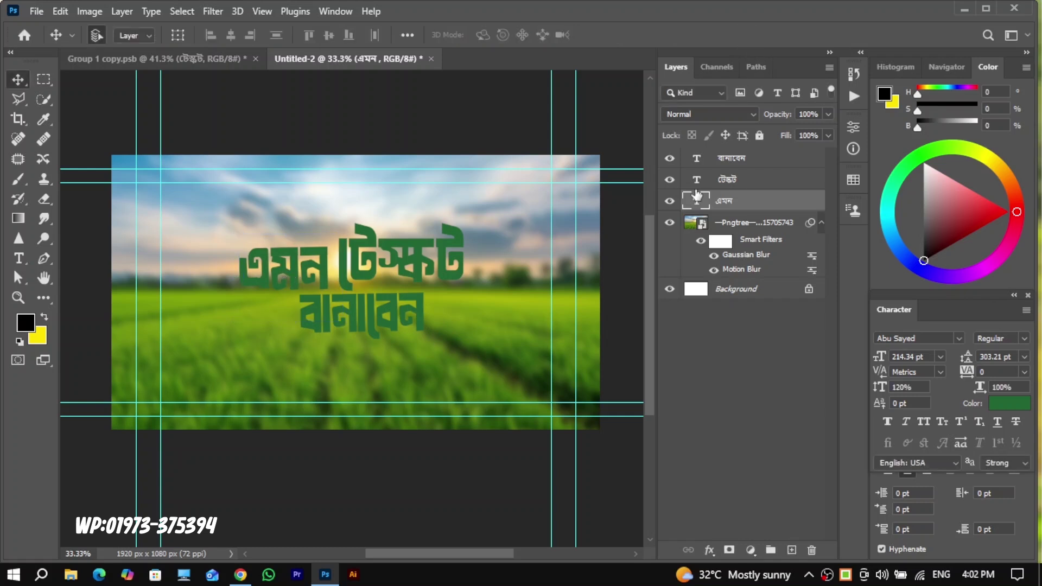
Add a Bevel & Emboss effect with the Emboss style to the "এমন" layer
double_click(795, 202)
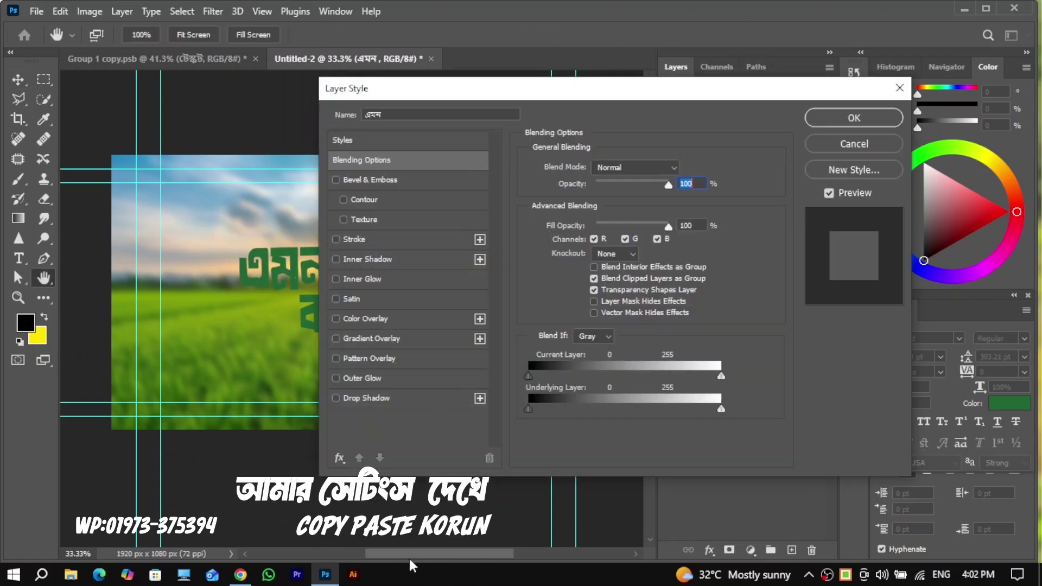
drag(409, 549, 425, 552)
drag(530, 93, 622, 82)
click(477, 169)
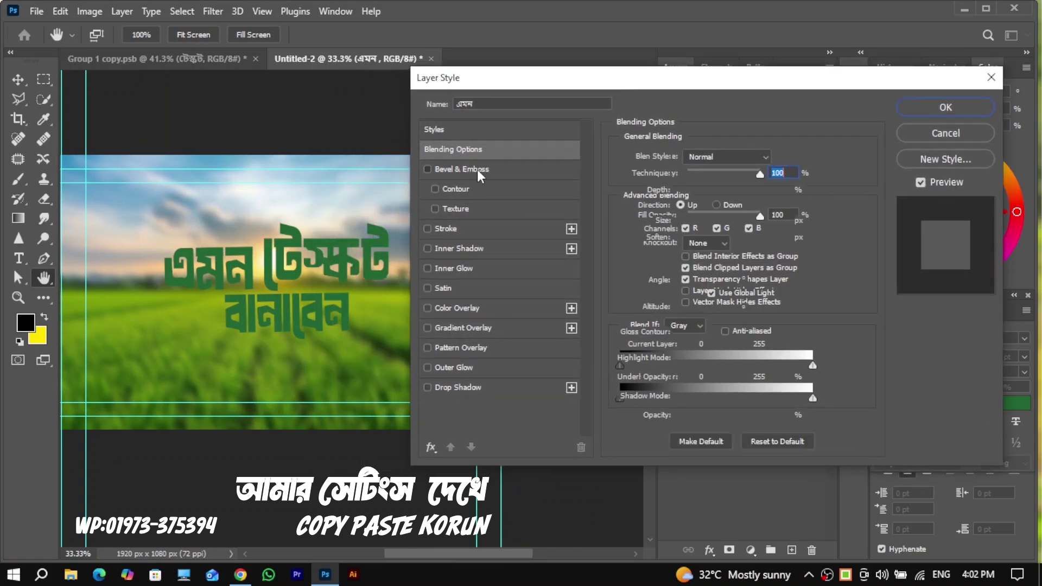
click(702, 157)
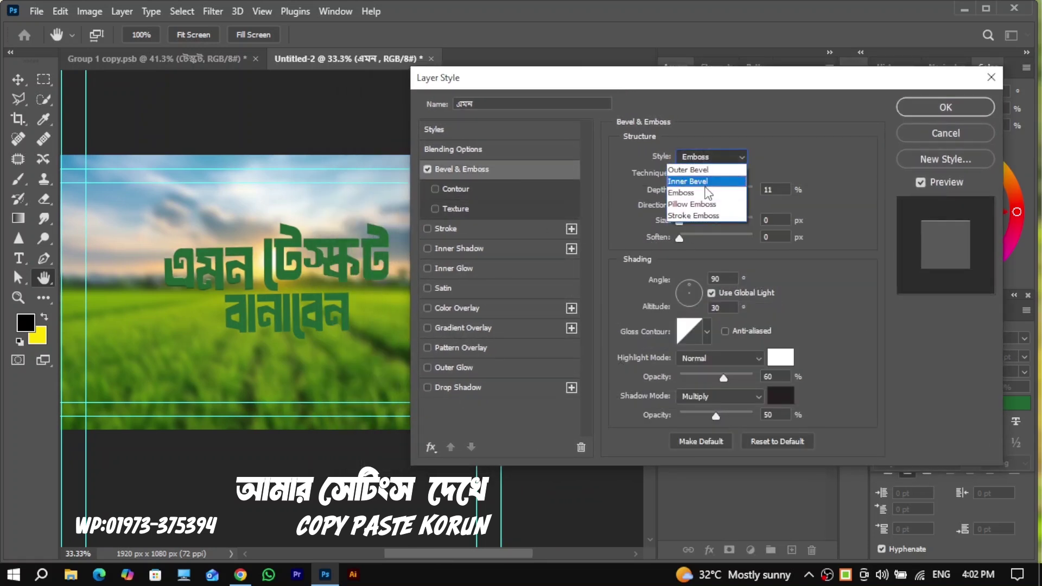
click(699, 179)
click(700, 155)
click(695, 196)
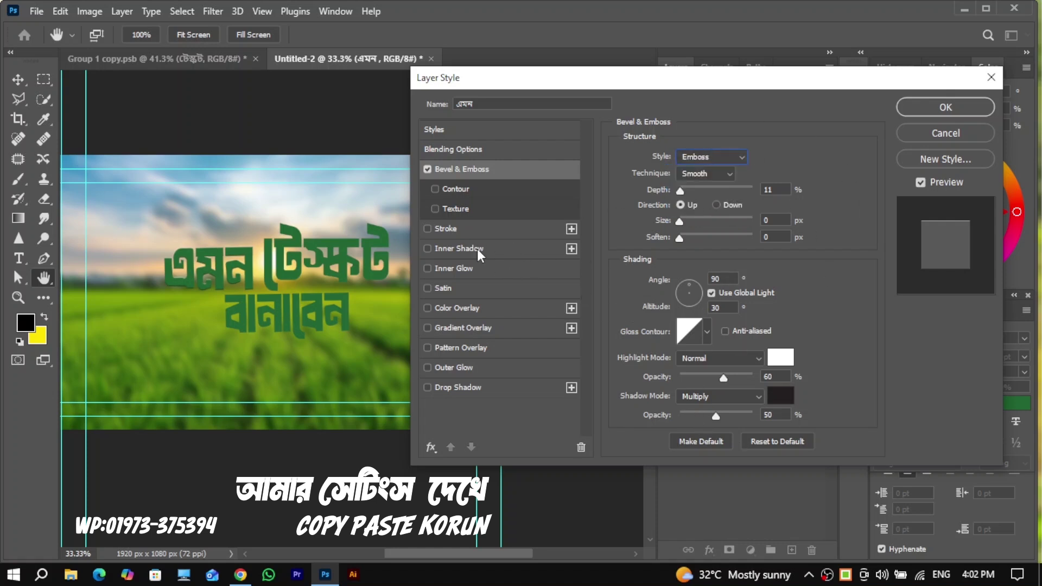
Add a white Inner Shadow to "এমন" with a distance of 4 px
click(500, 249)
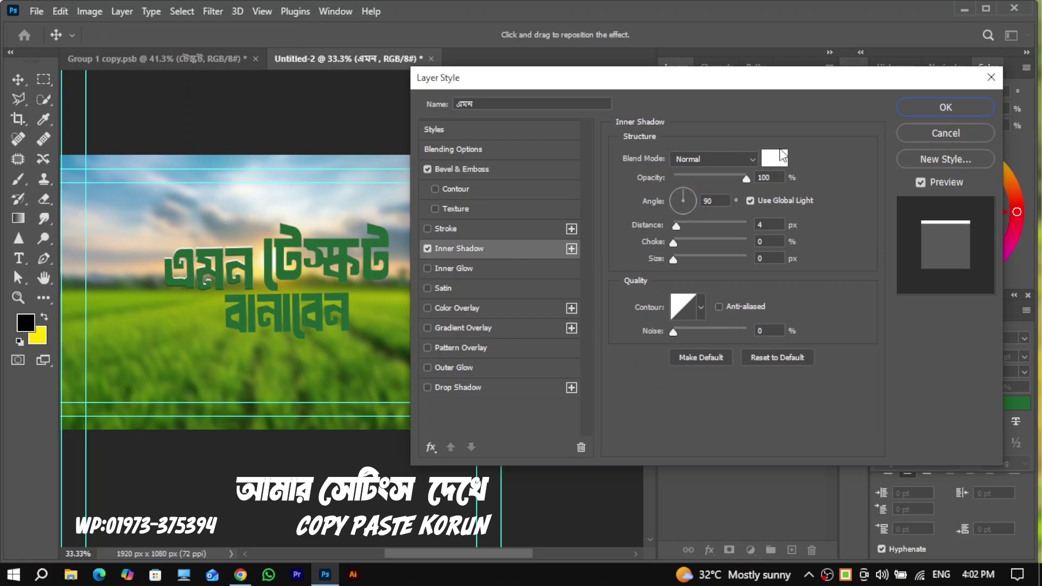
double_click(713, 201)
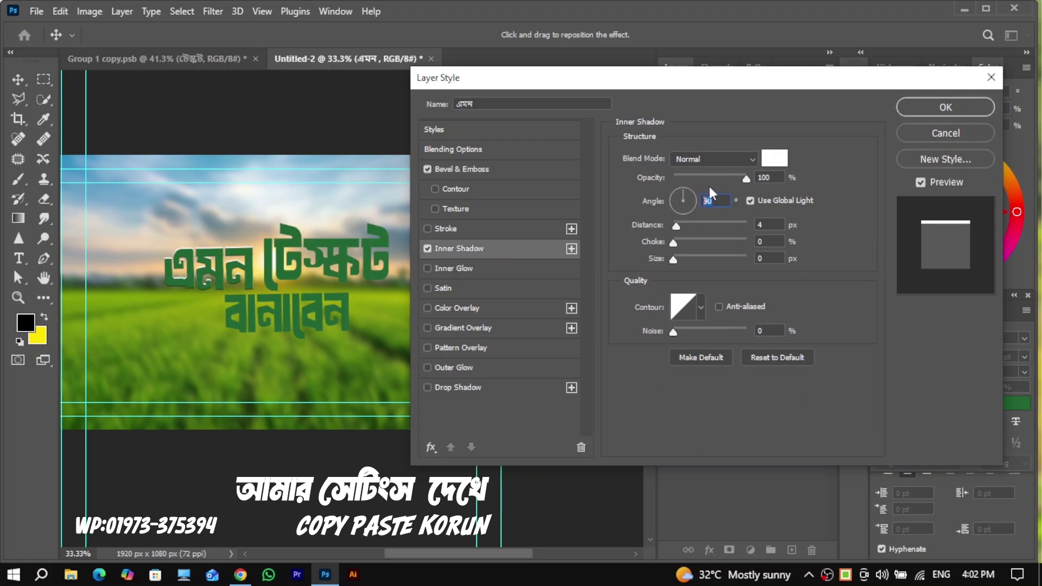
click(744, 224)
text(4)
click(774, 158)
click(946, 153)
Add a white Inner Glow to "এমন" with the Lighten blend mode
click(477, 274)
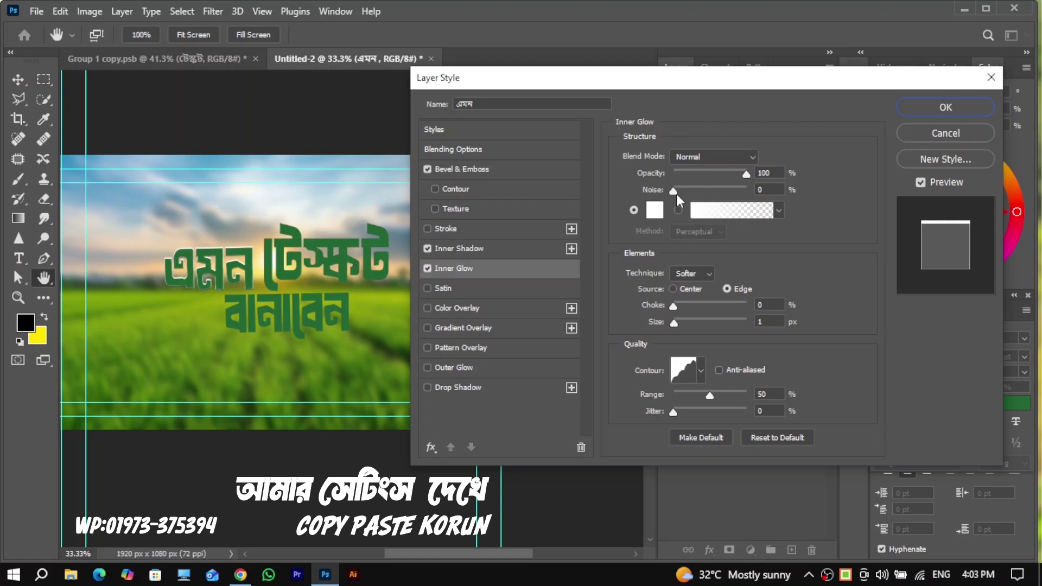
click(687, 156)
click(678, 283)
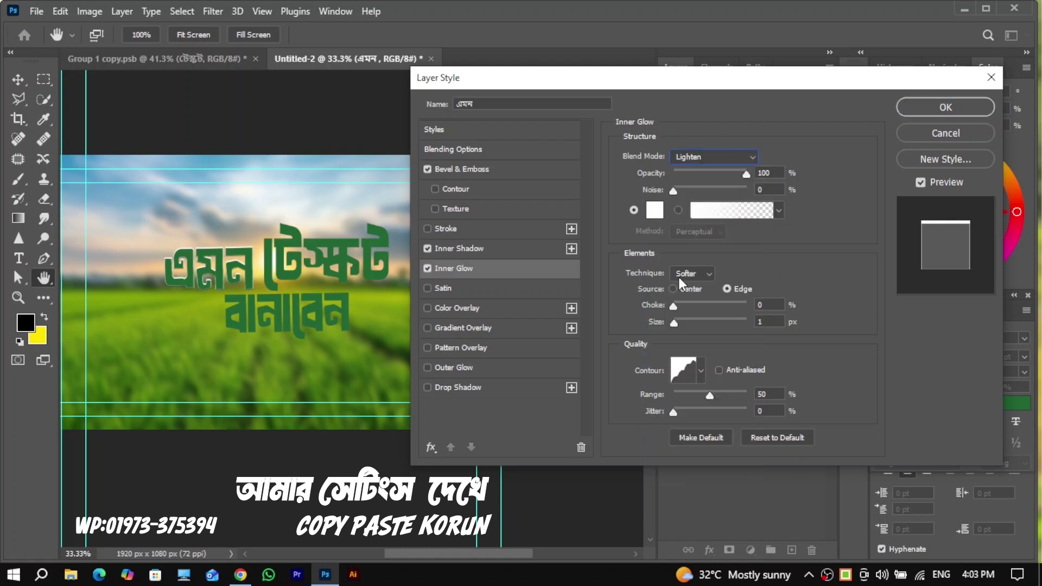
click(748, 263)
Add a Gradient Overlay to "এমন" using the yellow-to-orange "yellow gradint" and apply the layer style
click(483, 326)
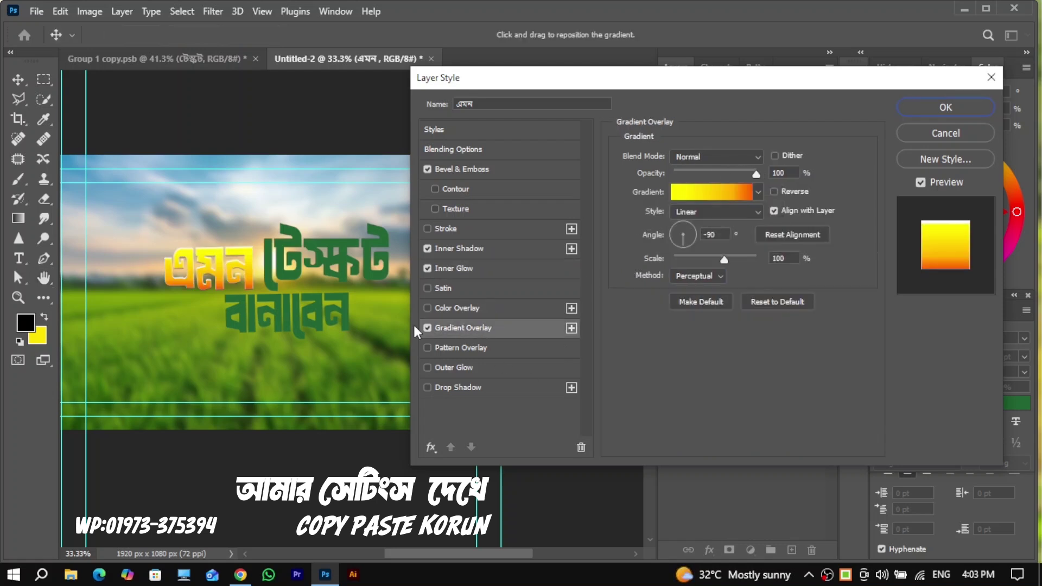
click(708, 193)
scroll(694, 188, down, 10)
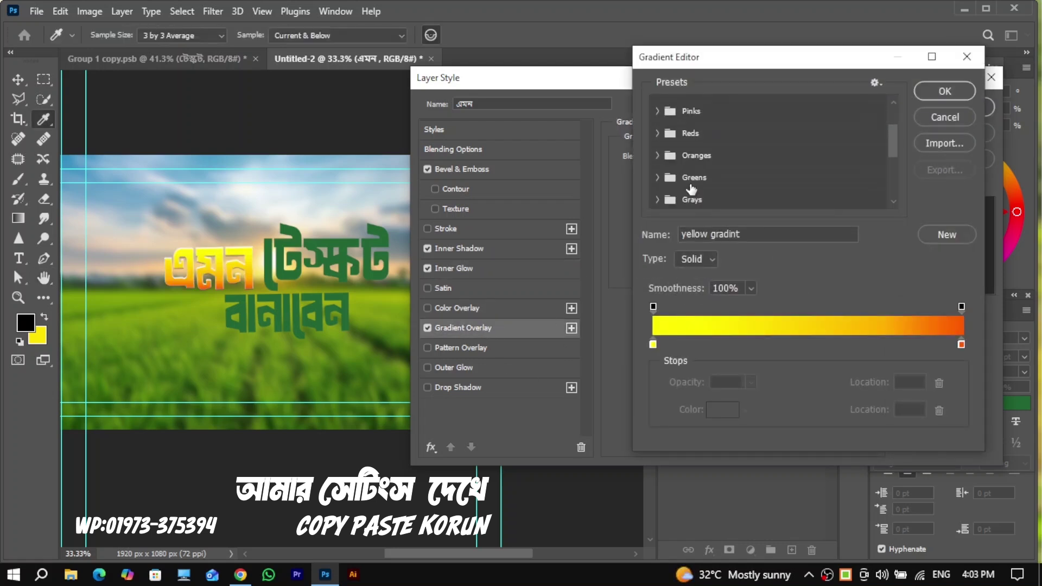
click(662, 198)
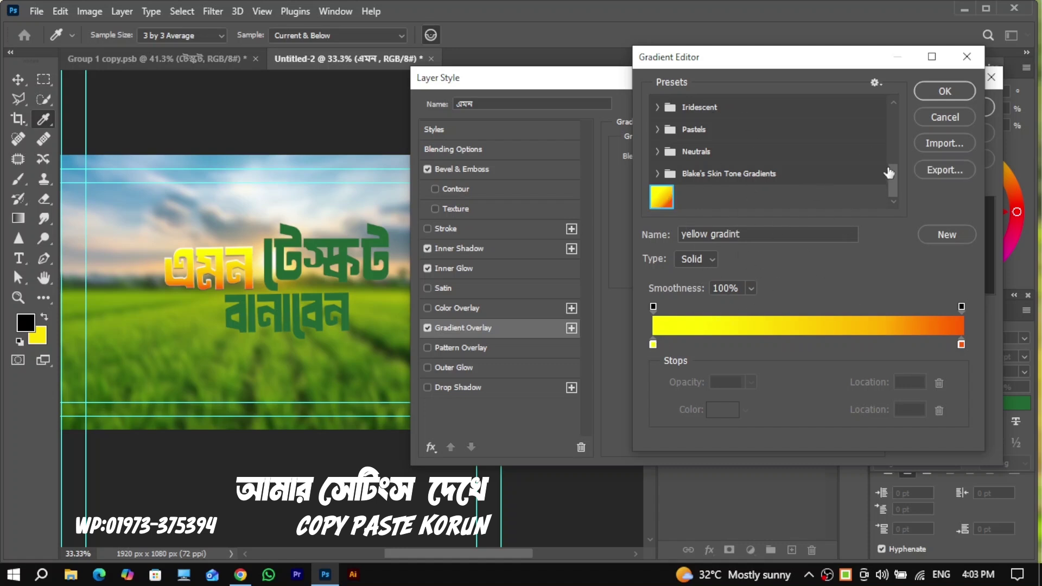
click(939, 85)
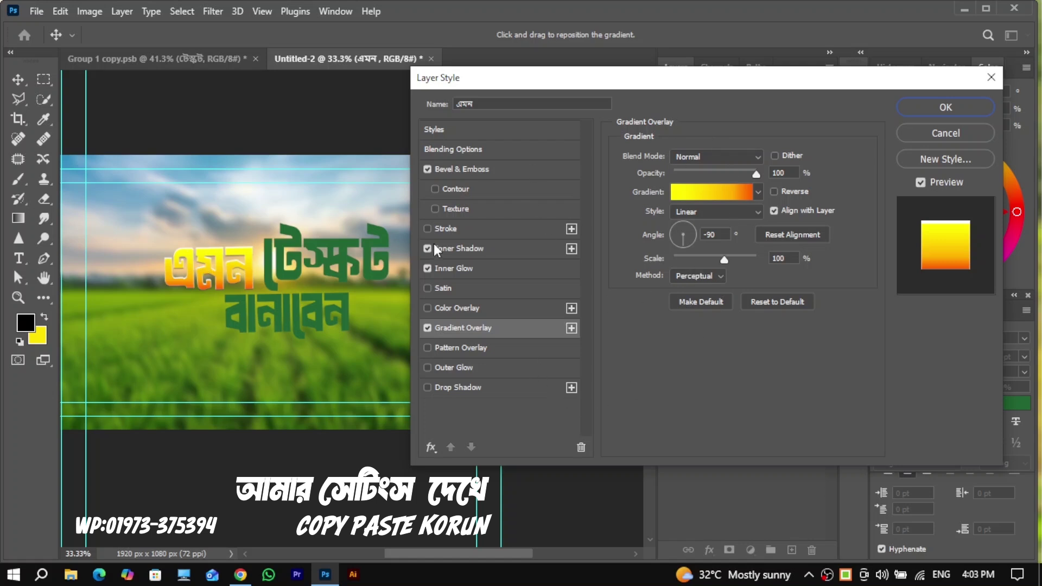
click(958, 104)
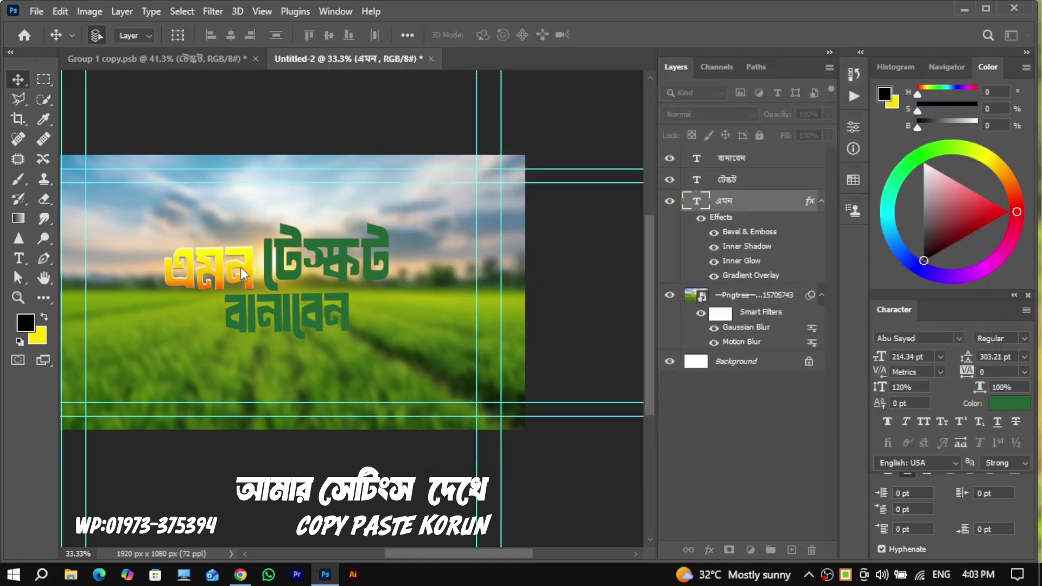
Copy the layer style of "এমন" and paste it onto the "টেস্কট" layer
right_click(787, 205)
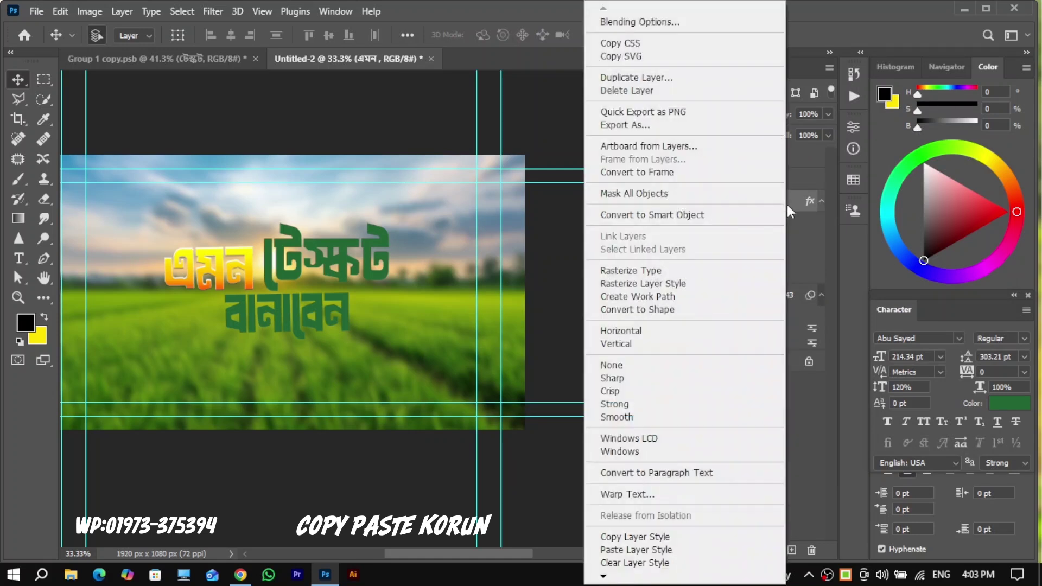
click(643, 540)
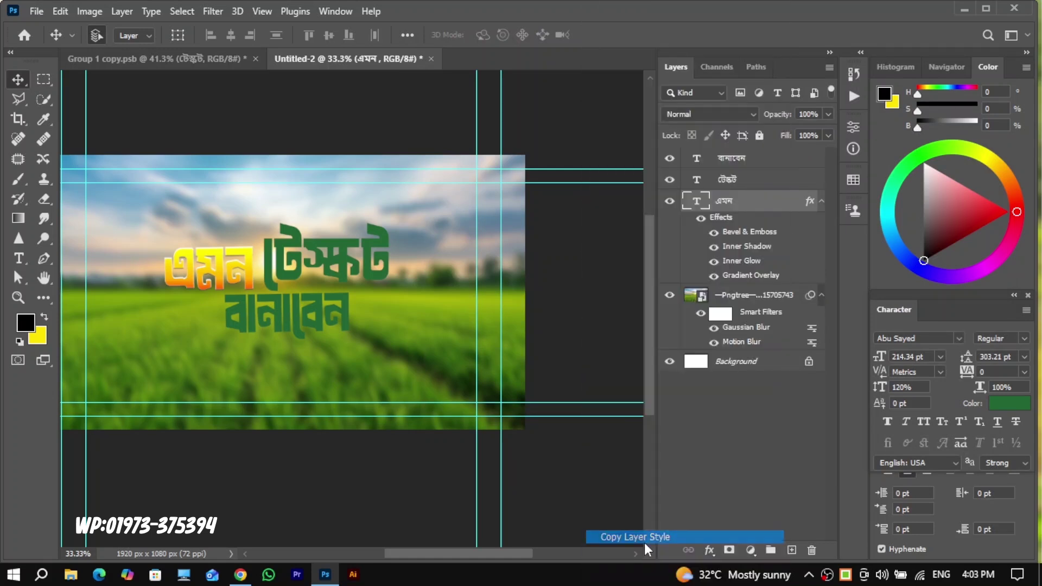
click(743, 184)
click(765, 181)
right_click(765, 182)
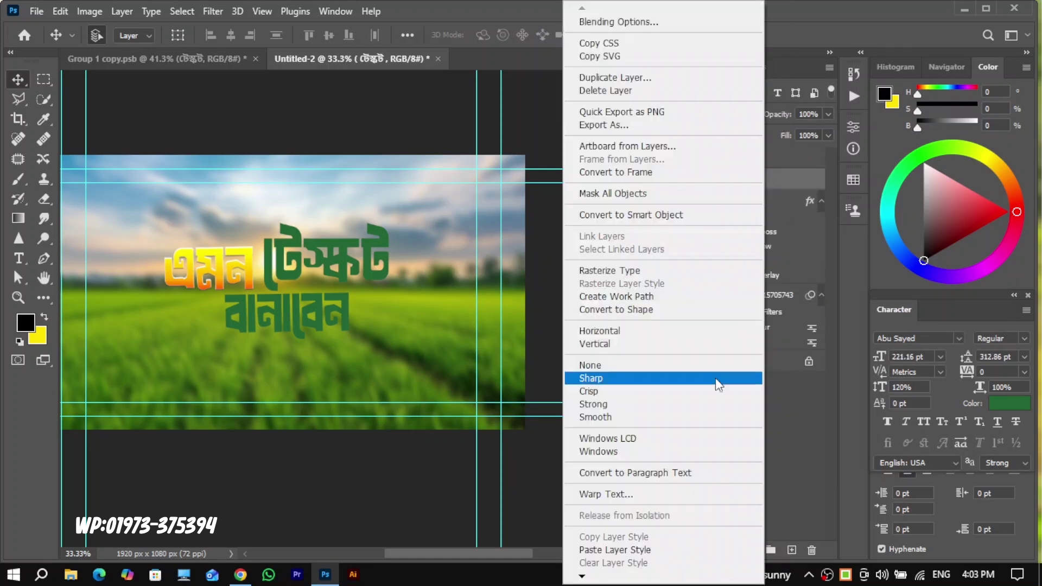
click(645, 547)
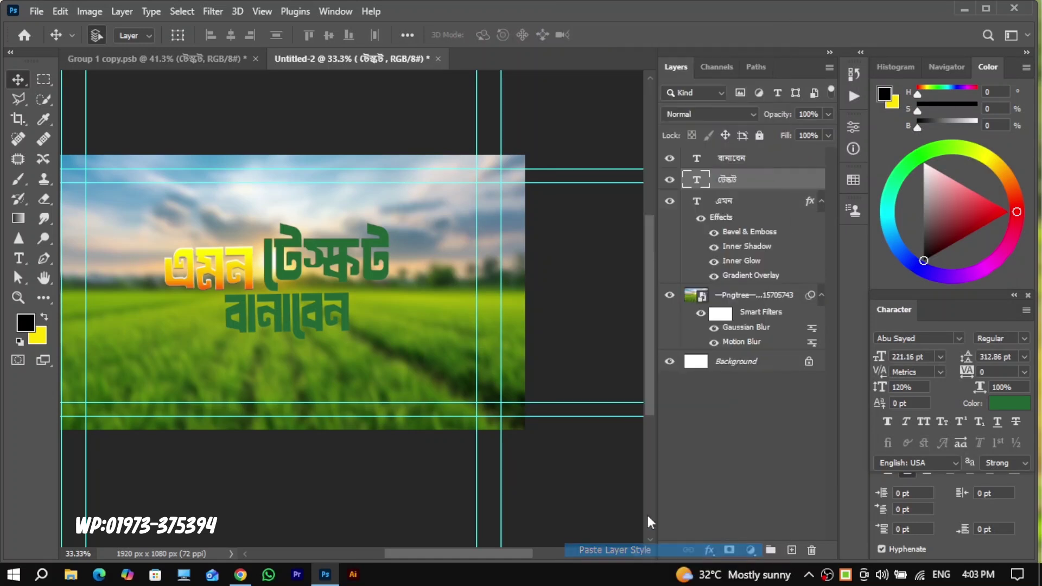
click(759, 160)
double_click(792, 159)
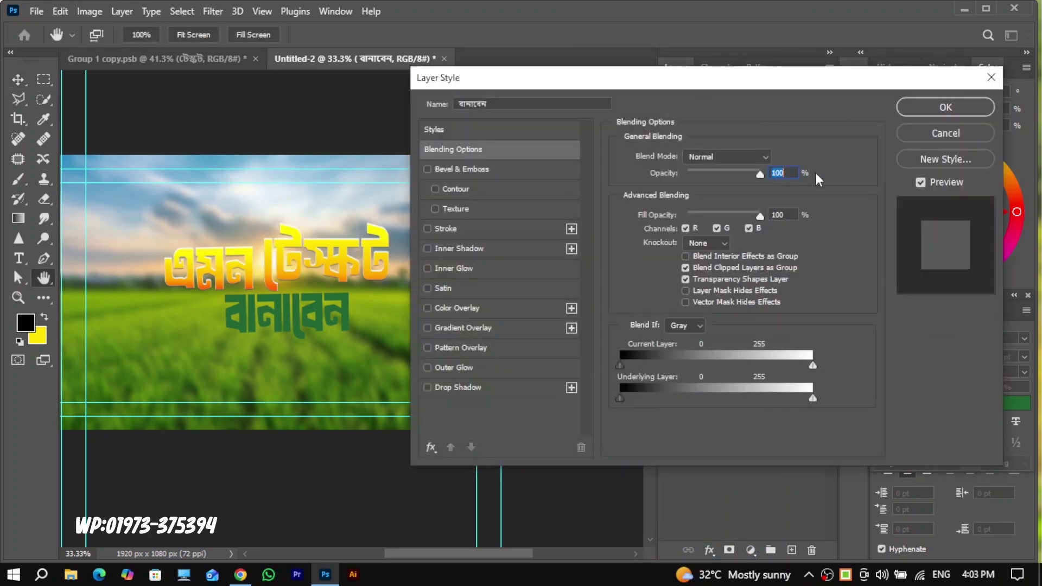
click(937, 126)
click(936, 125)
Paste the copied layer style onto the "বানাবেন" layer and group the three word layers
right_click(795, 162)
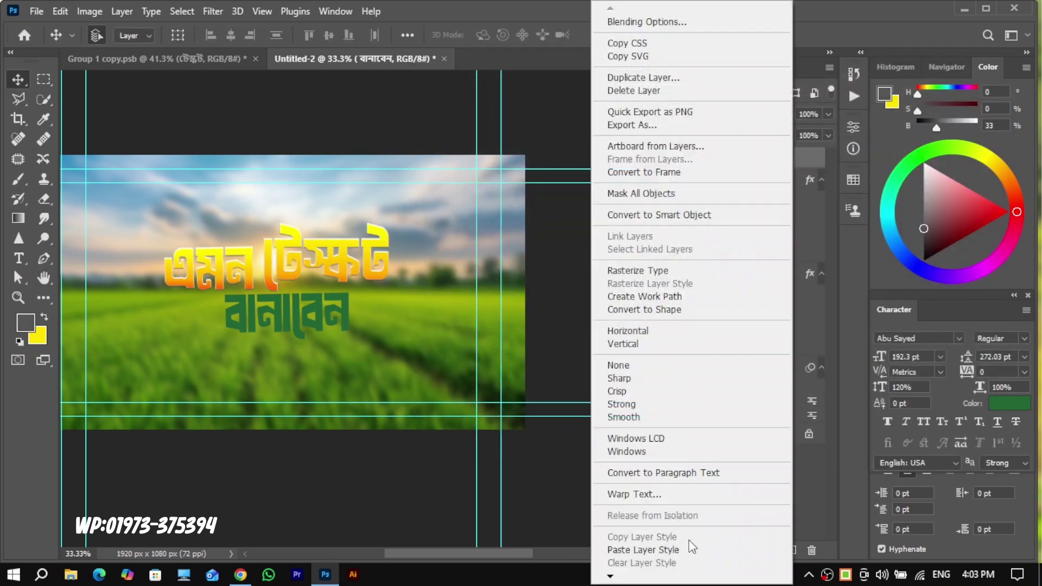
click(678, 550)
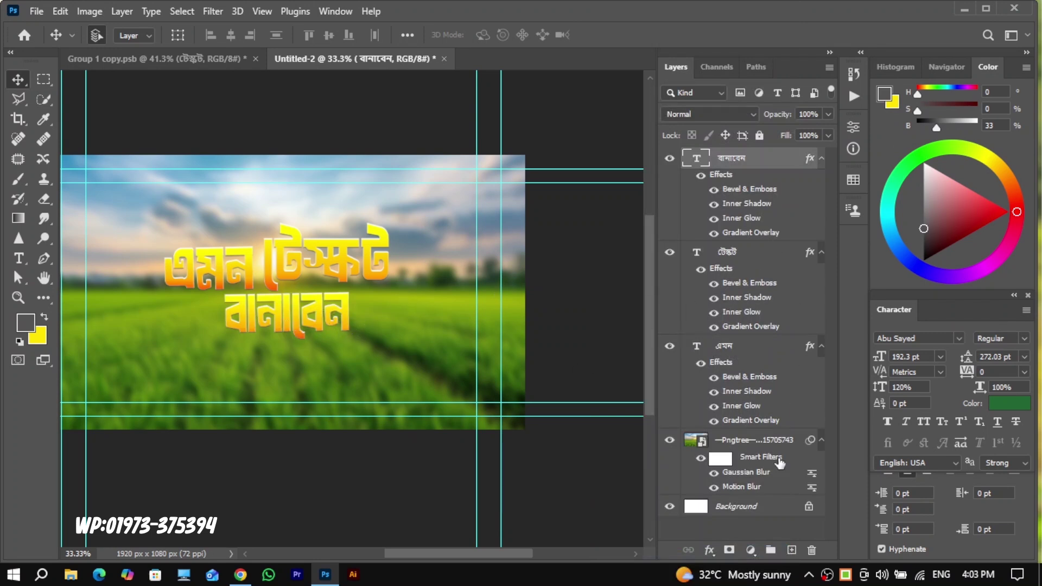
shift+click(770, 350)
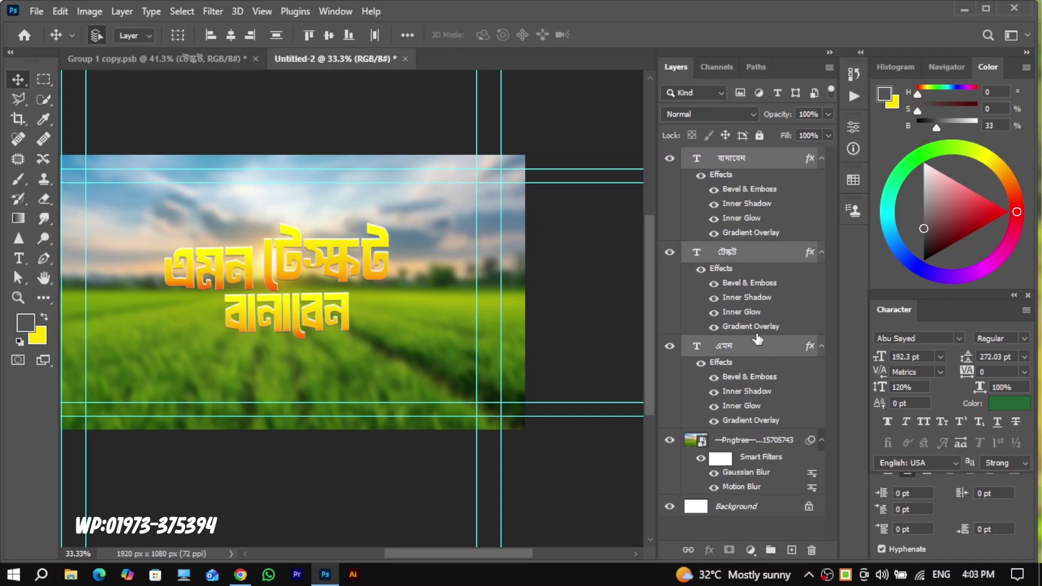
key(ctrl+g)
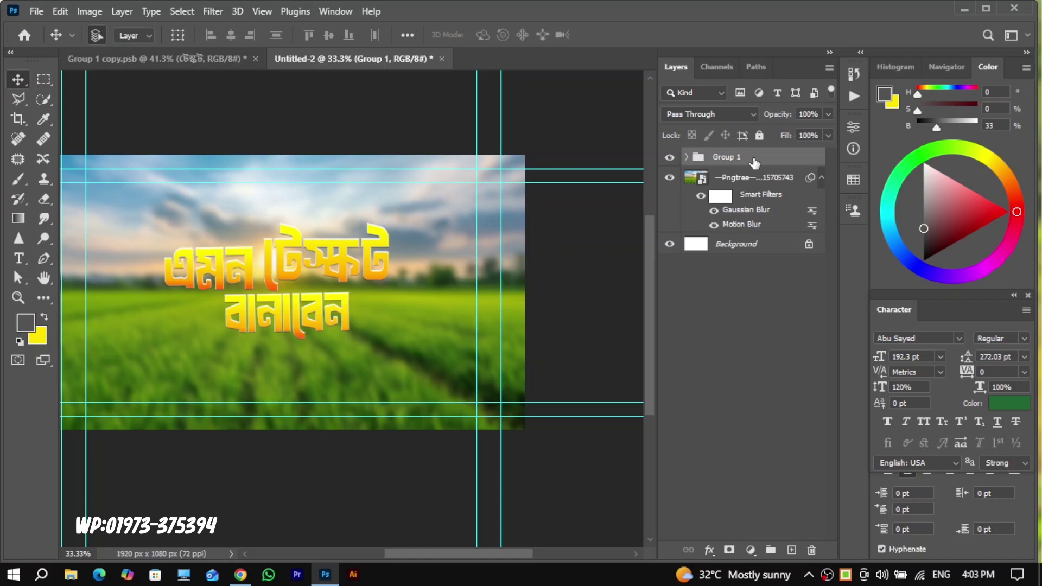
Duplicate the group of word layers and convert the copy to a smart object
right_click(754, 162)
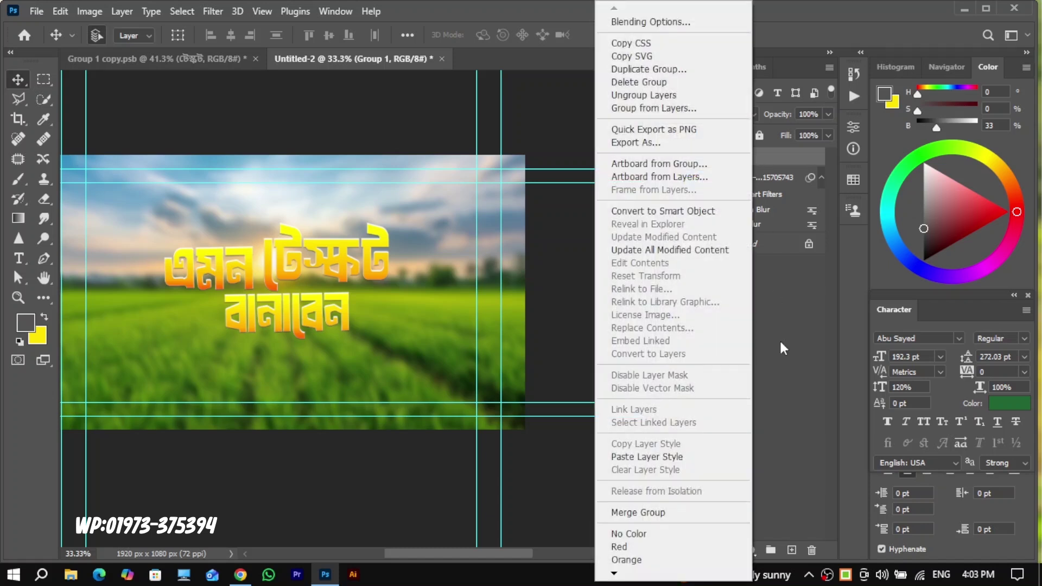
click(780, 407)
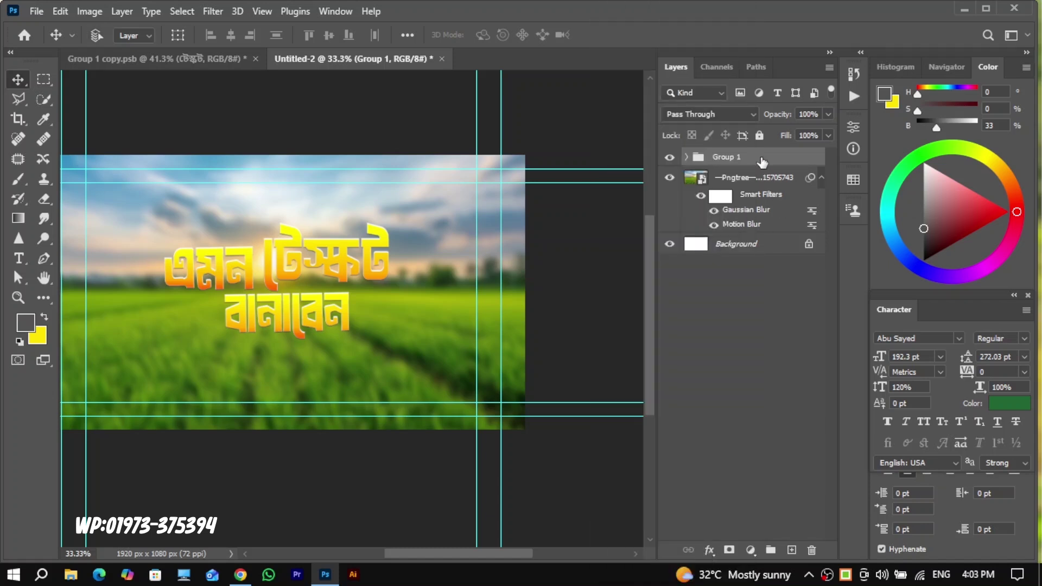
key(ctrl+j)
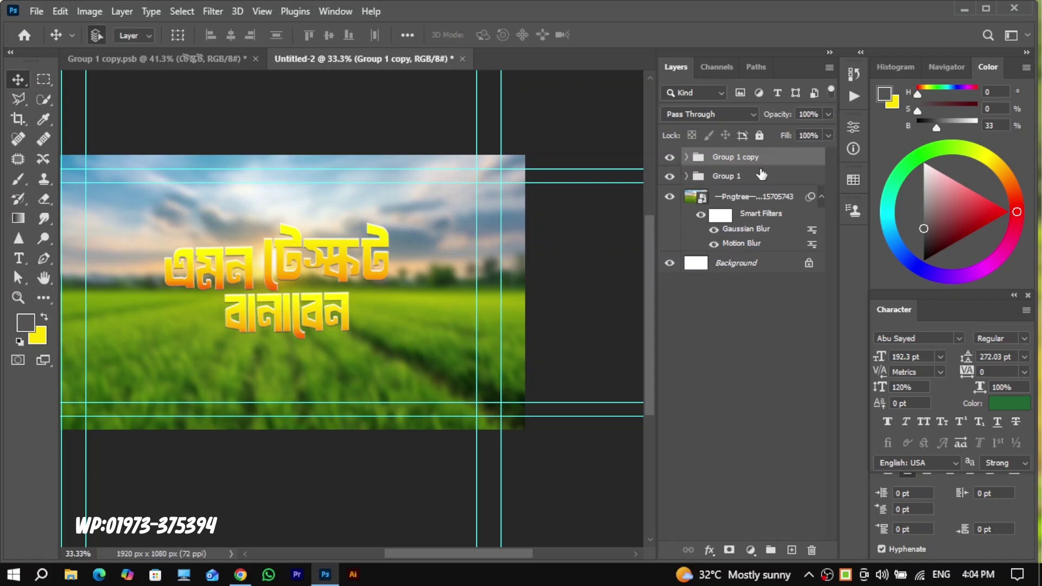
right_click(786, 163)
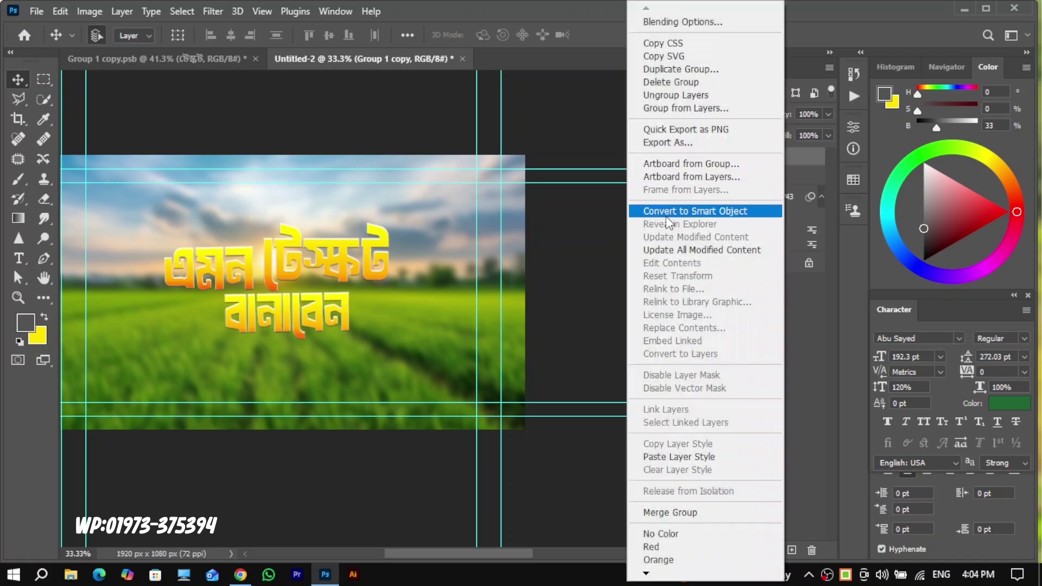
click(705, 217)
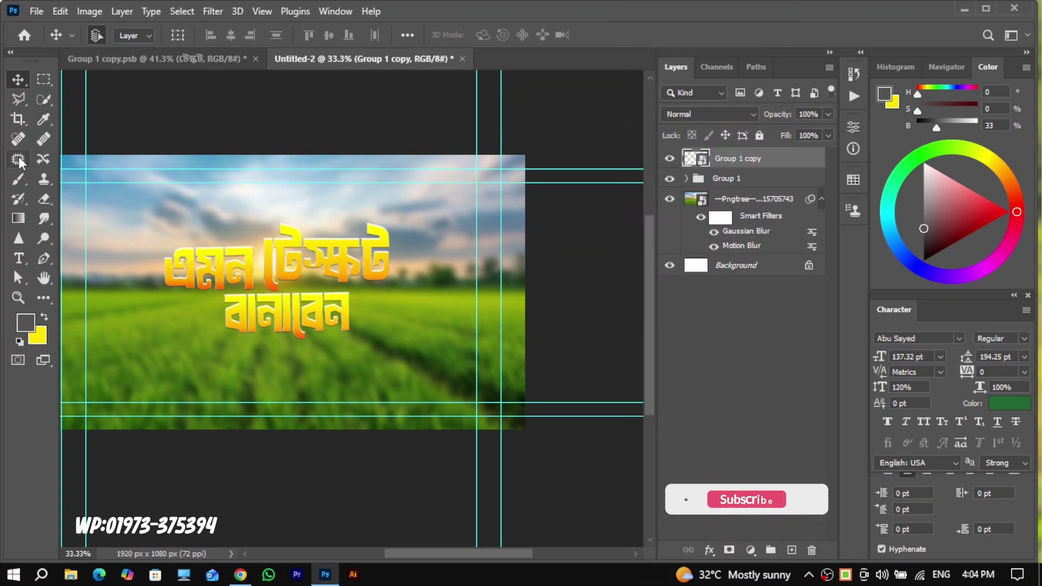
Select all the lettering of the title on the Group 1 copy layer with the Quick Selection tool
click(43, 99)
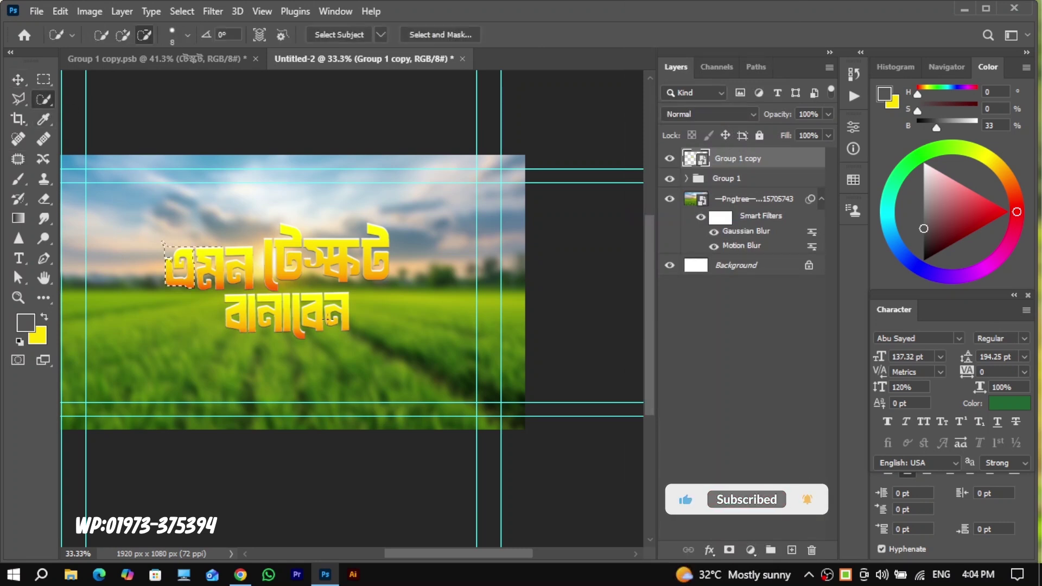
drag(328, 319, 291, 320)
alt+click(236, 257)
alt+click(342, 321)
alt+click(332, 305)
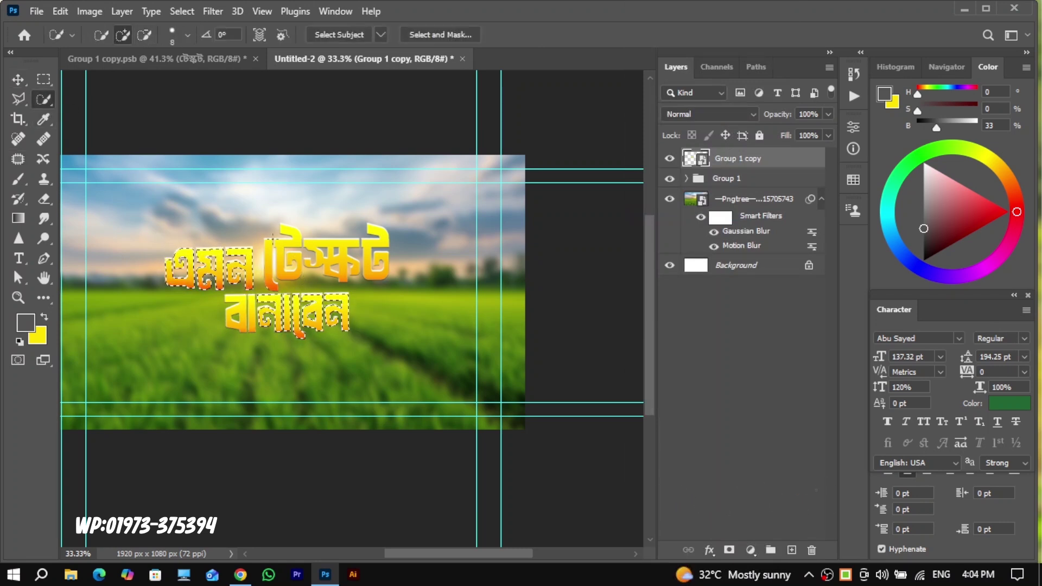
mouse_move(273, 238)
mouse_down()
mouse_move(277, 255)
mouse_move(307, 247)
mouse_move(374, 271)
mouse_move(400, 311)
mouse_up()
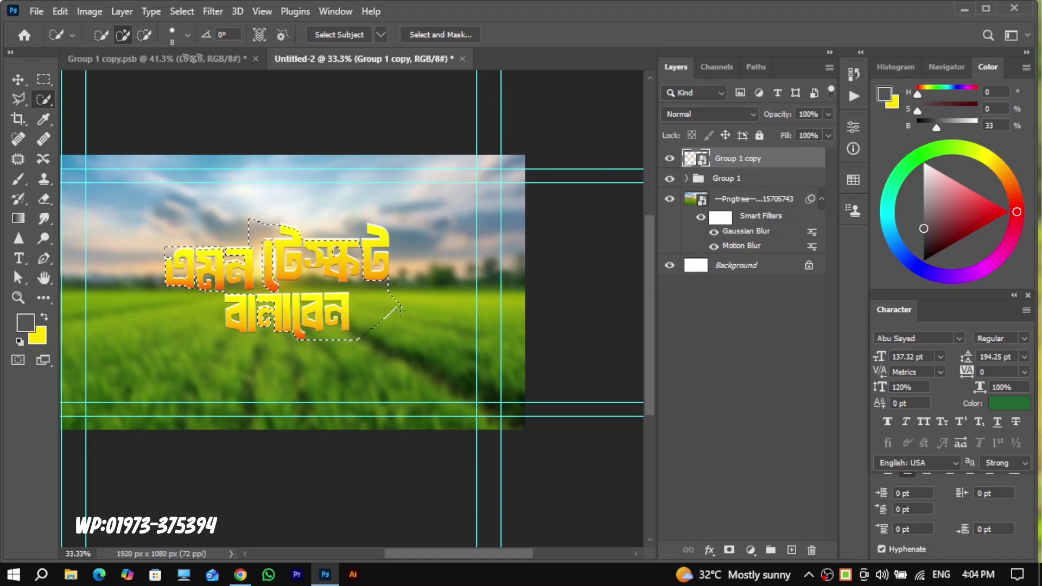
click(337, 215)
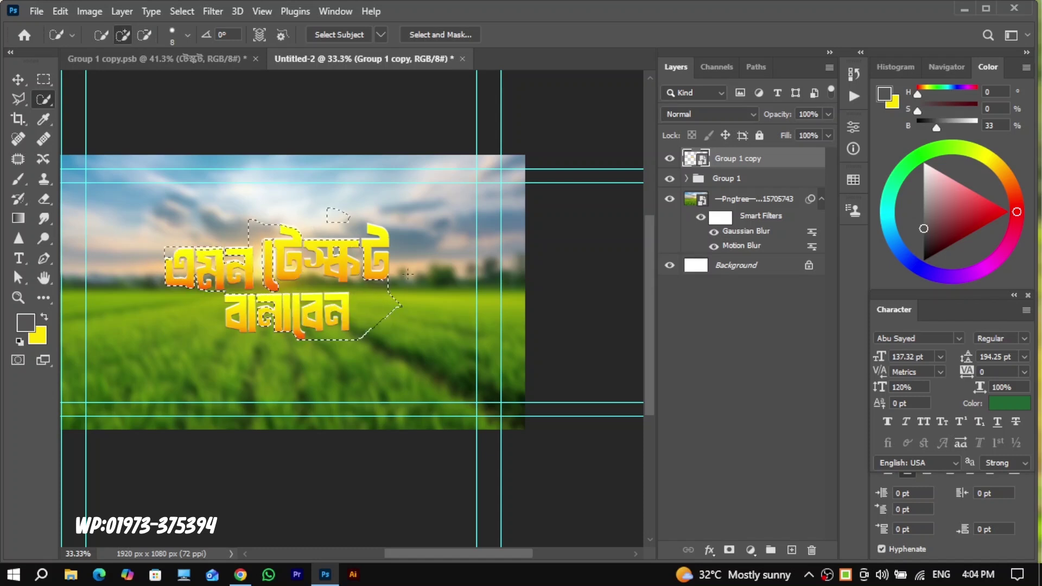
drag(371, 233, 384, 266)
alt+click(392, 293)
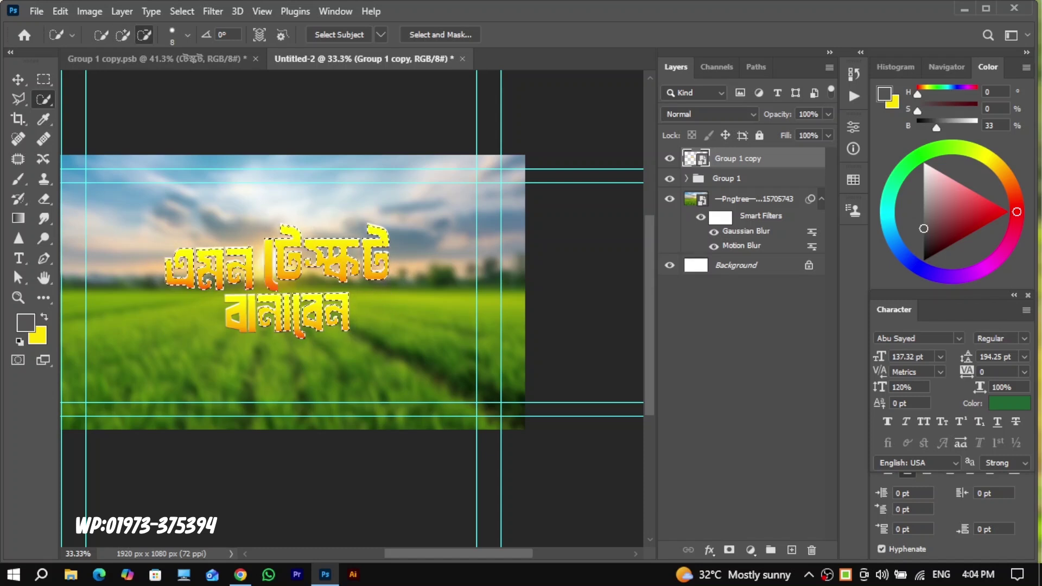
click(395, 298)
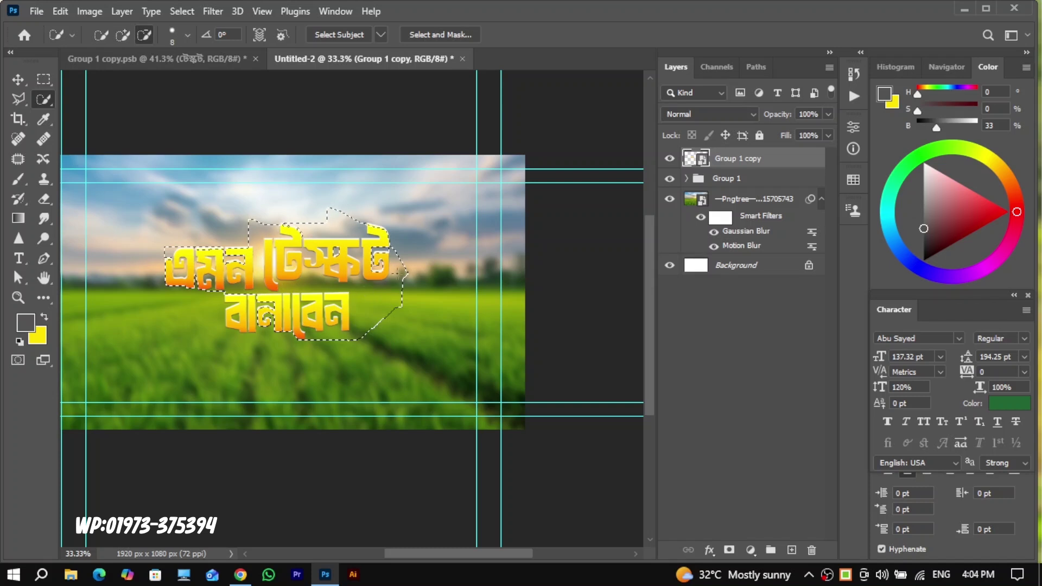
alt+click(397, 274)
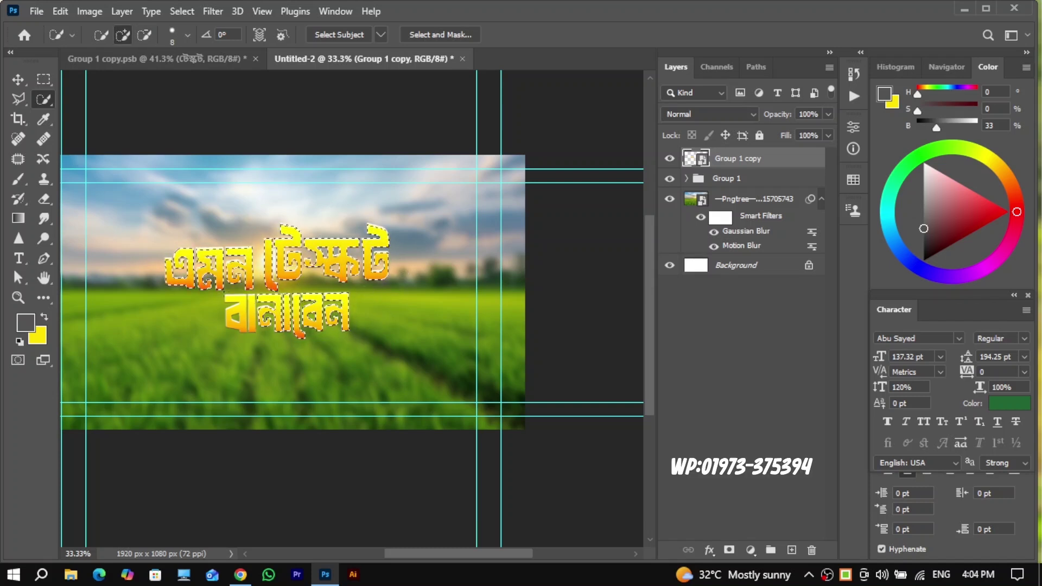
key(alt)
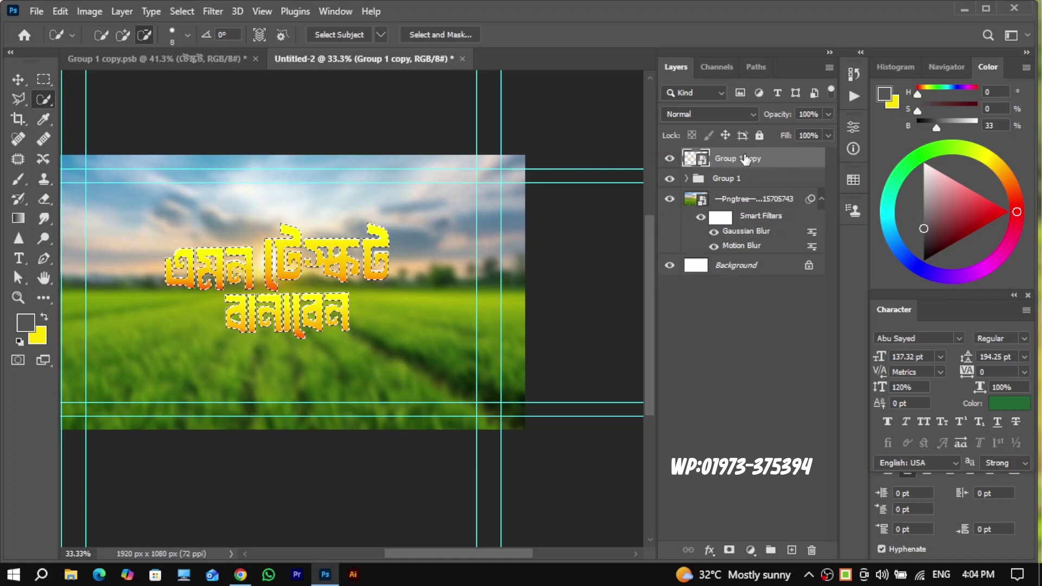
Expand the lettering selection by 20 pixels
click(181, 11)
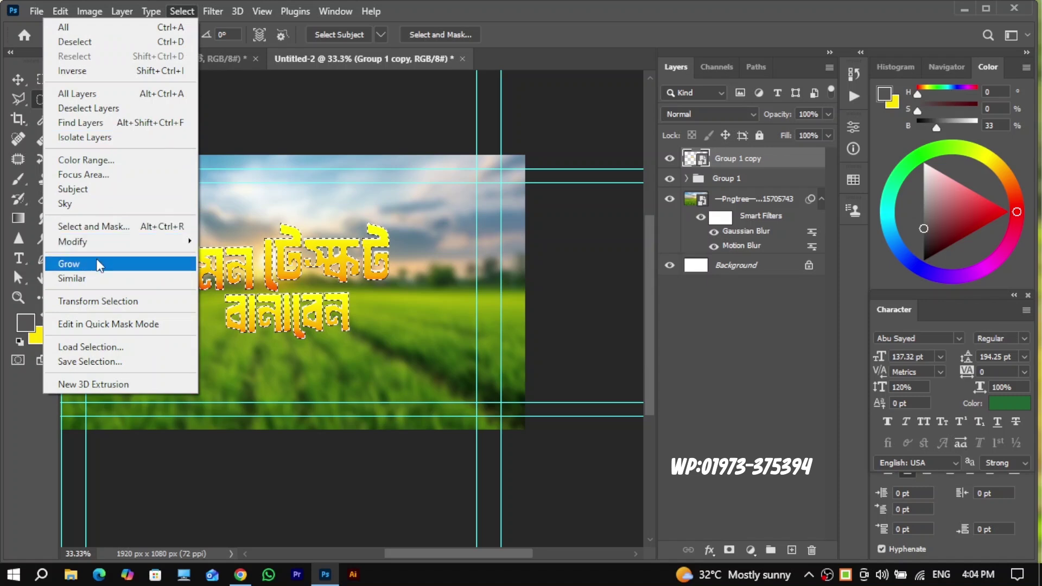
mouse_move(106, 242)
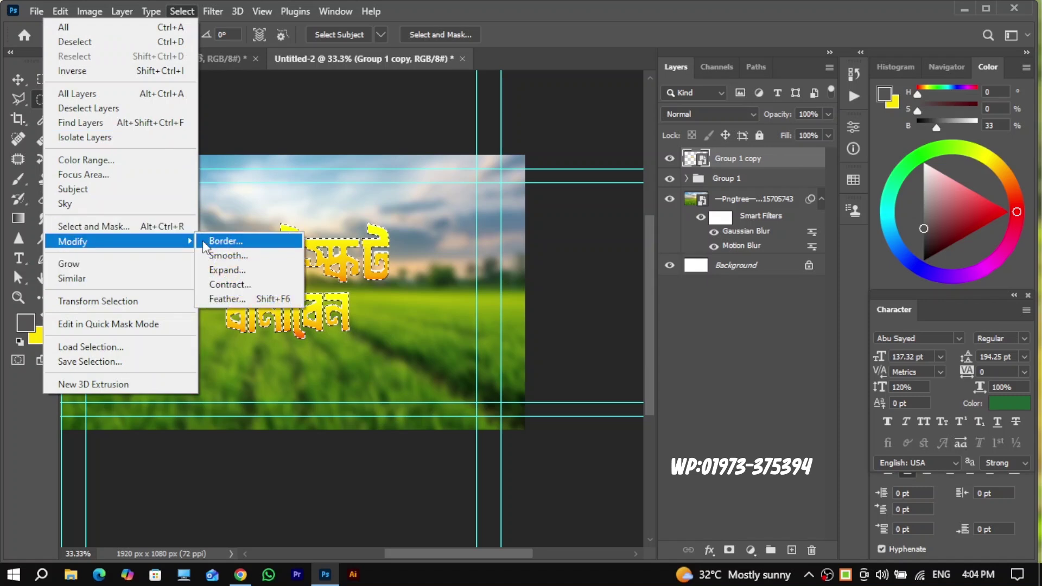
click(243, 268)
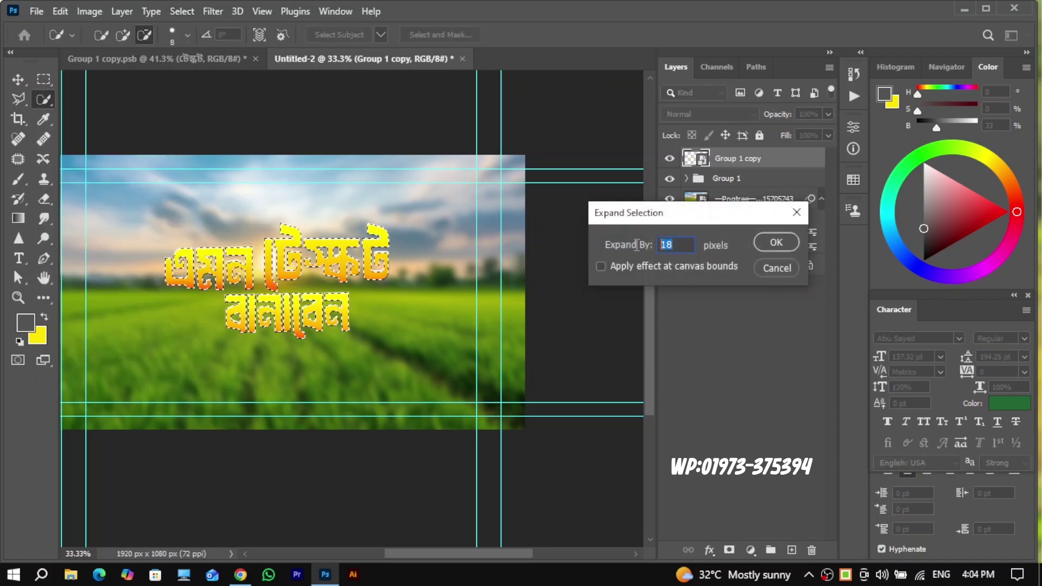
text(20)
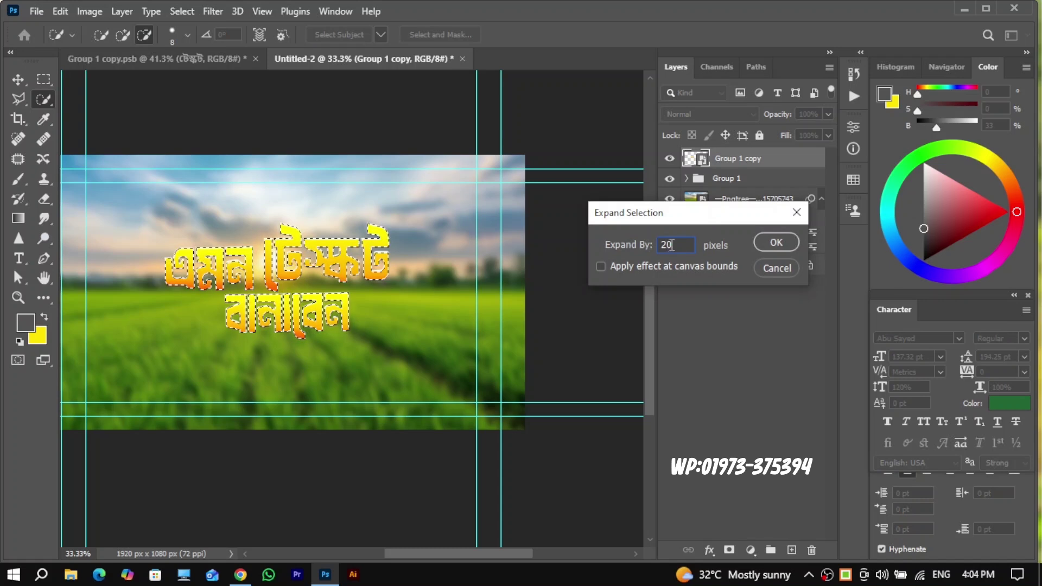
click(767, 242)
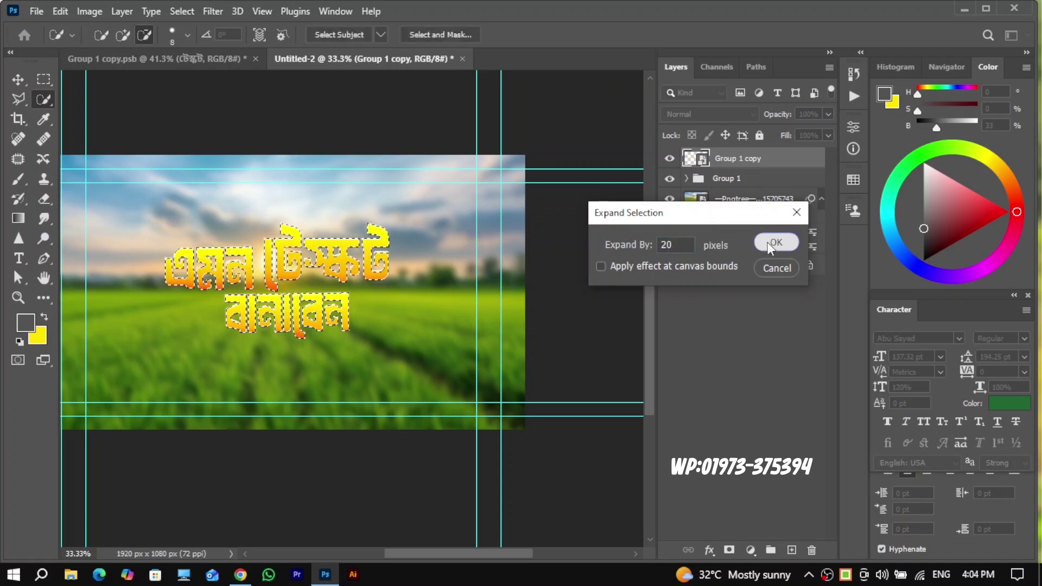
Add two new empty layers and move Layer 2 directly beneath Group 1 copy
click(791, 550)
click(791, 550)
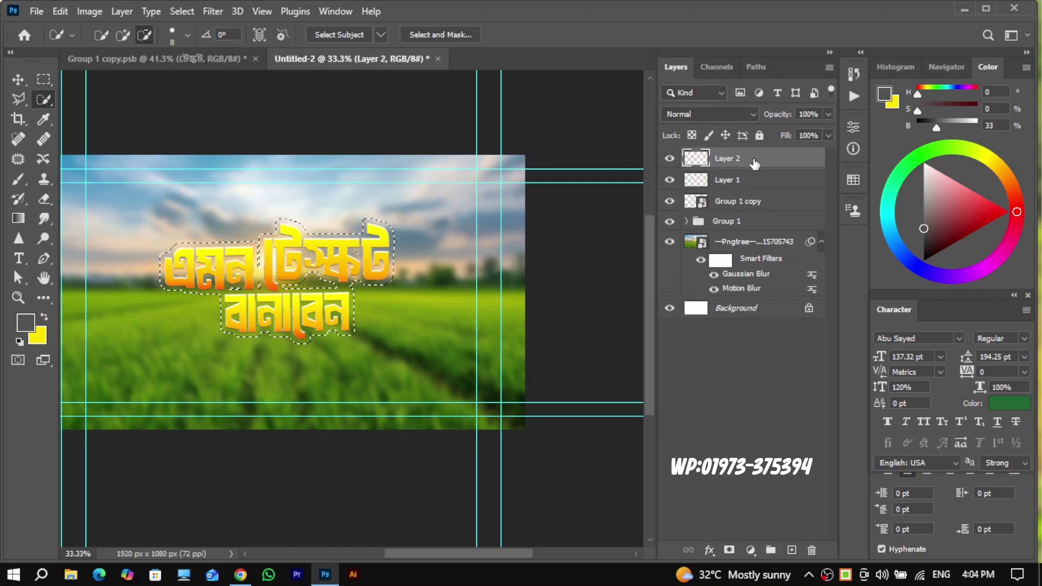
drag(753, 160, 757, 212)
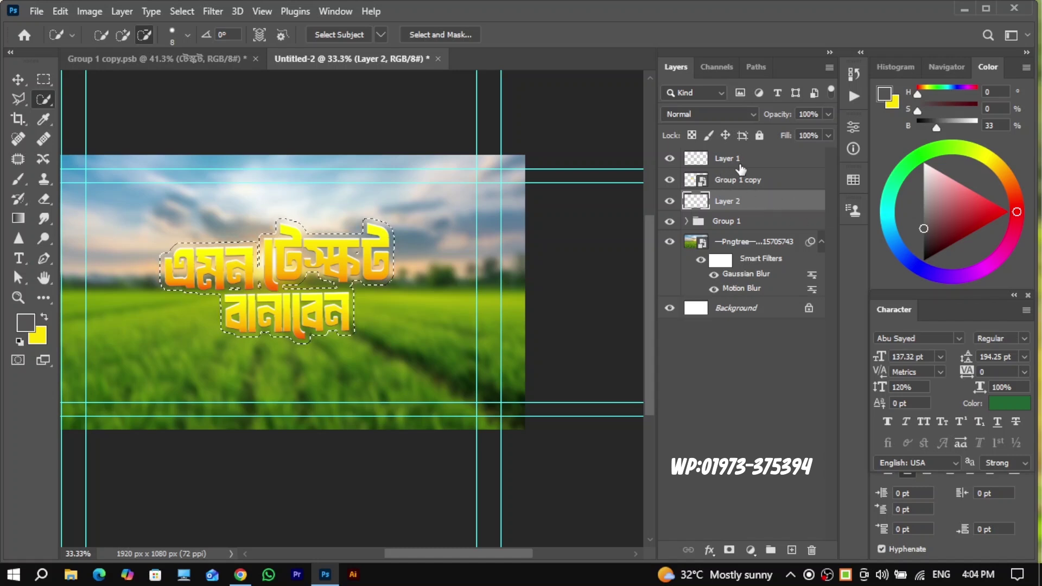
Set the foreground colour to dark red #950000 and brush it over the expanded selection on Layer 2 as a backing for the title
click(18, 179)
click(30, 323)
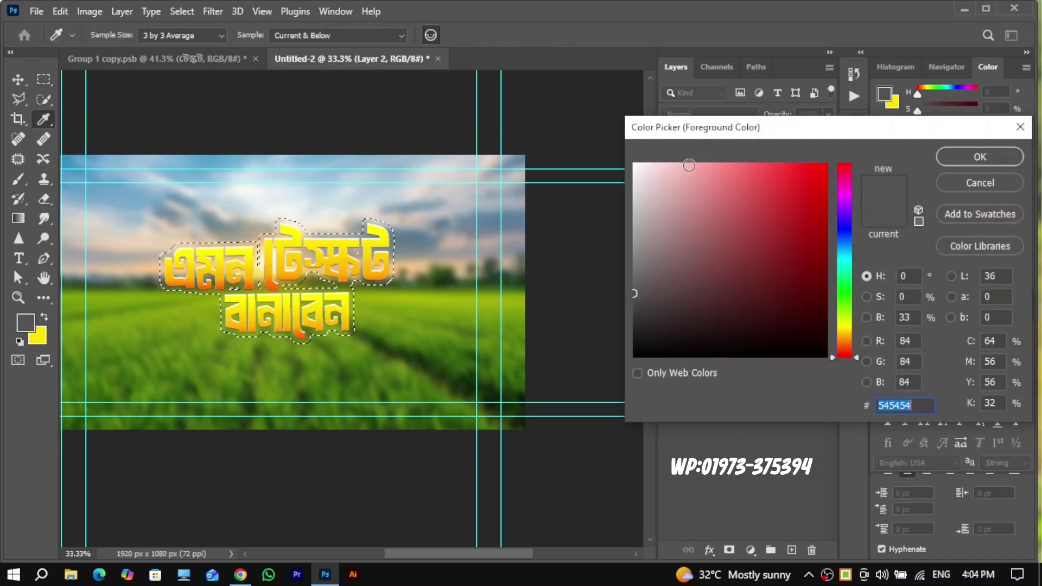
drag(823, 194, 858, 234)
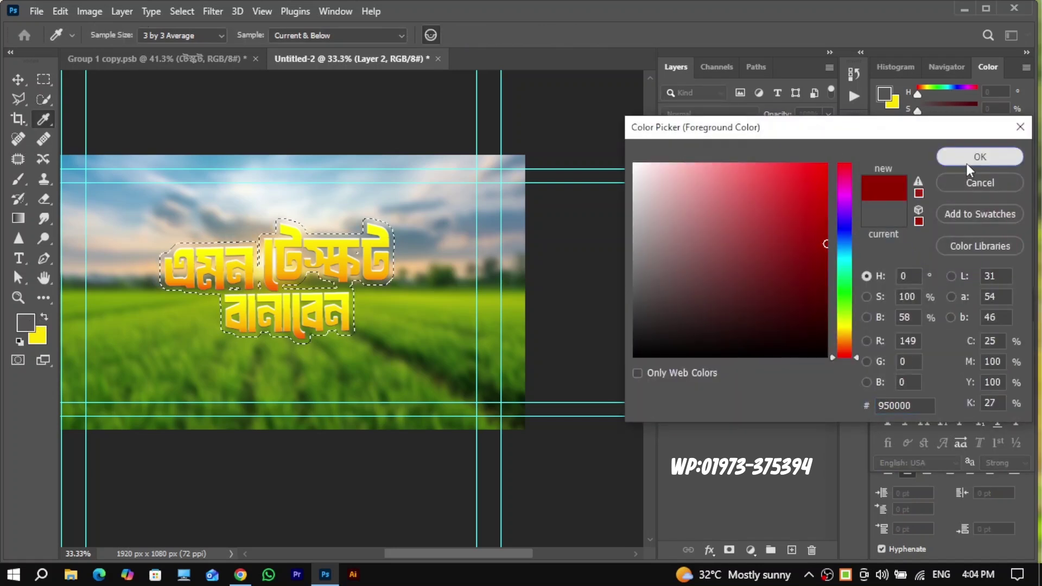
click(966, 164)
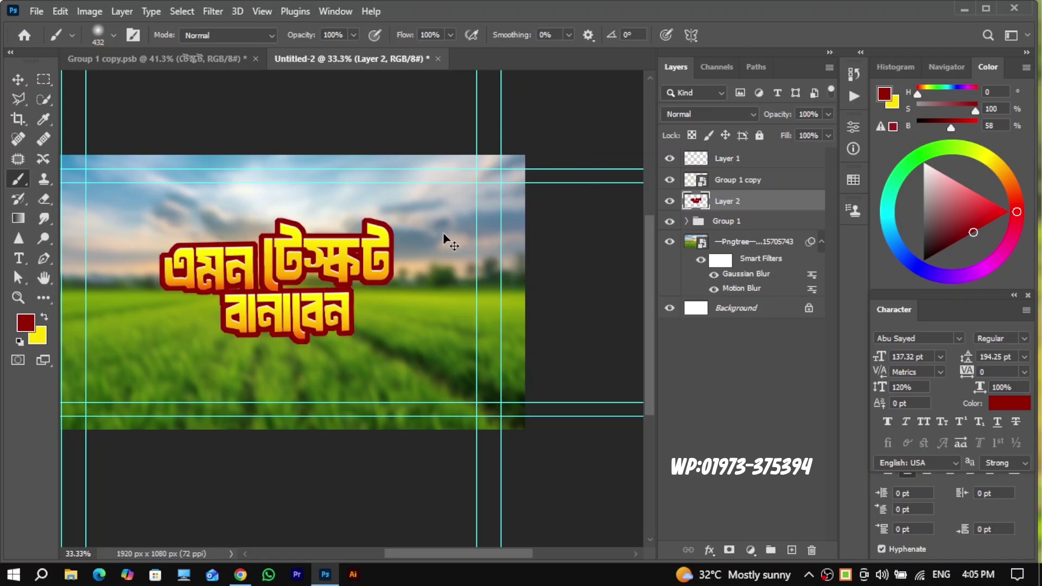
Paint over the gaps in the dark red backing between the letters and words using a 69 px Hard Round brush
click(308, 283)
mouse_move(322, 287)
mouse_down()
mouse_move(363, 306)
mouse_move(354, 281)
mouse_up()
right_click(356, 283)
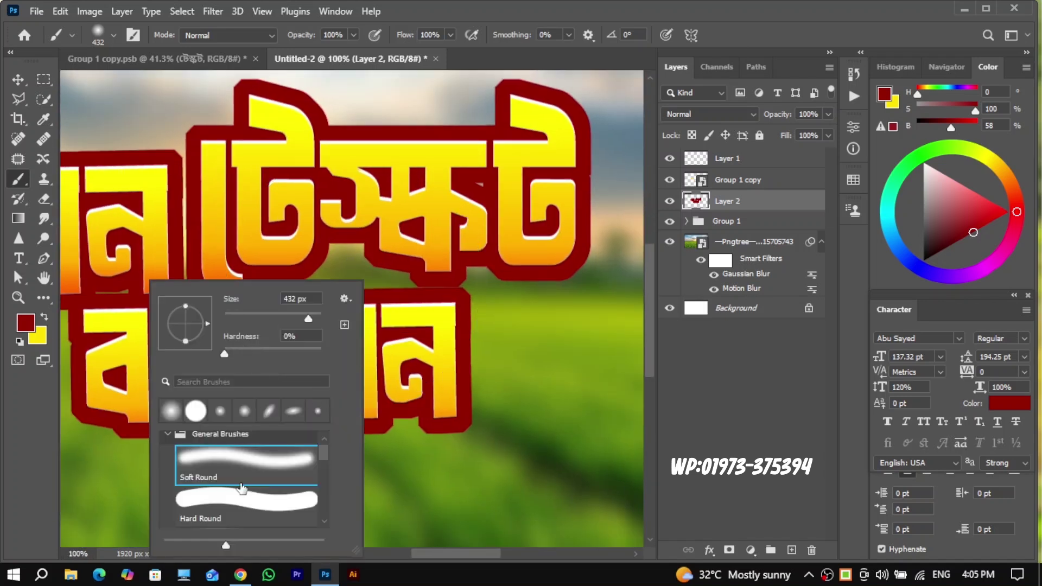
click(240, 505)
click(351, 266)
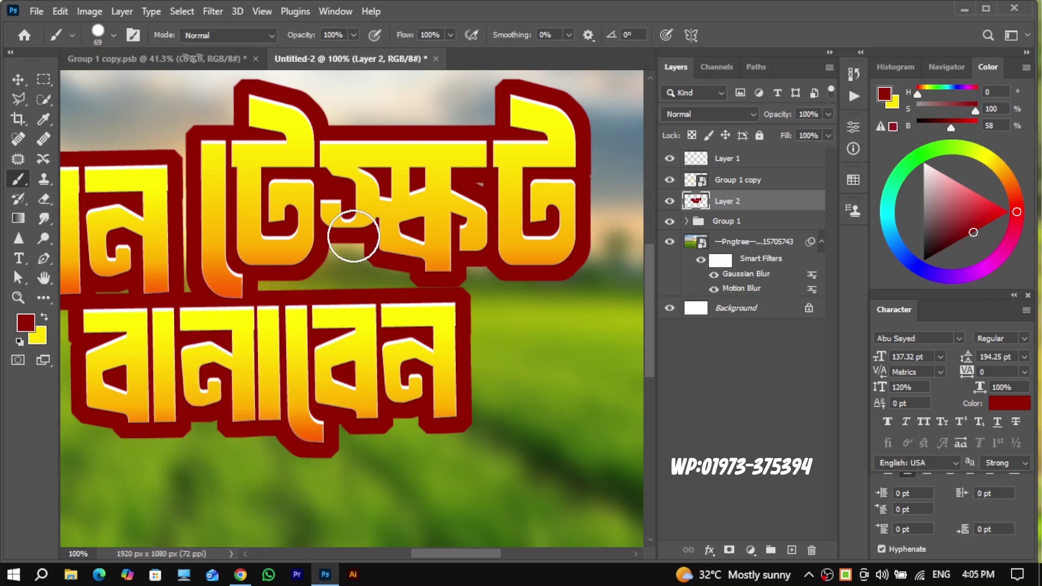
mouse_move(443, 190)
mouse_down()
mouse_move(384, 313)
mouse_move(471, 223)
mouse_move(474, 242)
mouse_move(432, 295)
mouse_up()
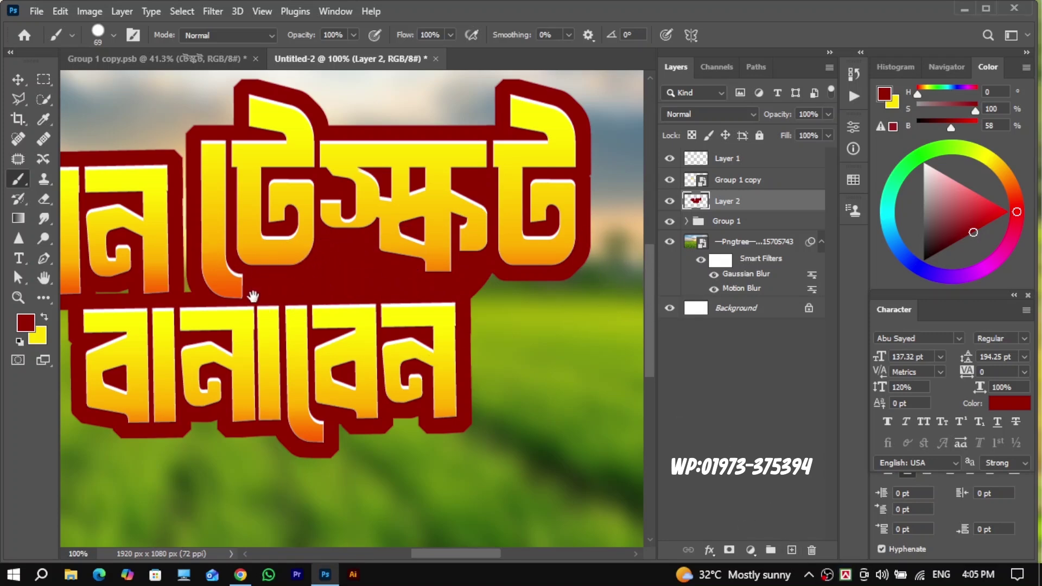
mouse_move(253, 288)
mouse_down()
mouse_move(323, 286)
mouse_move(467, 317)
mouse_up()
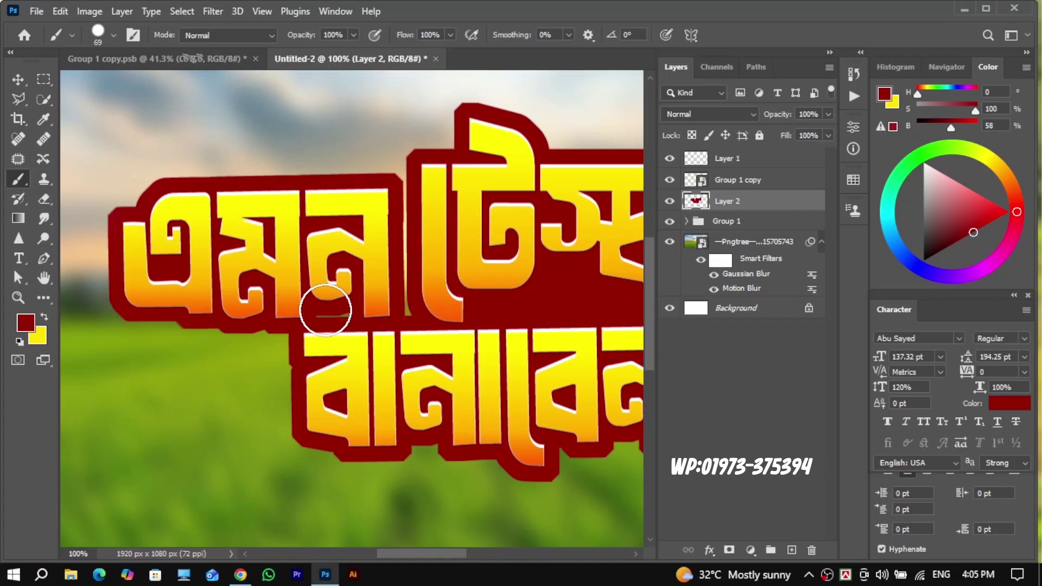
mouse_move(405, 250)
mouse_down()
mouse_move(407, 197)
mouse_move(424, 197)
mouse_up()
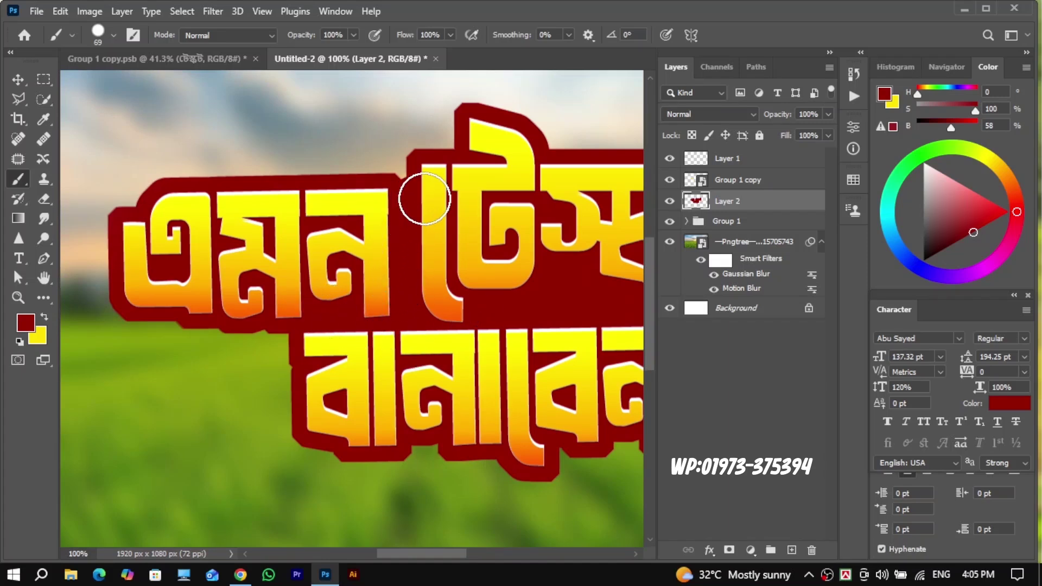
drag(504, 328, 374, 339)
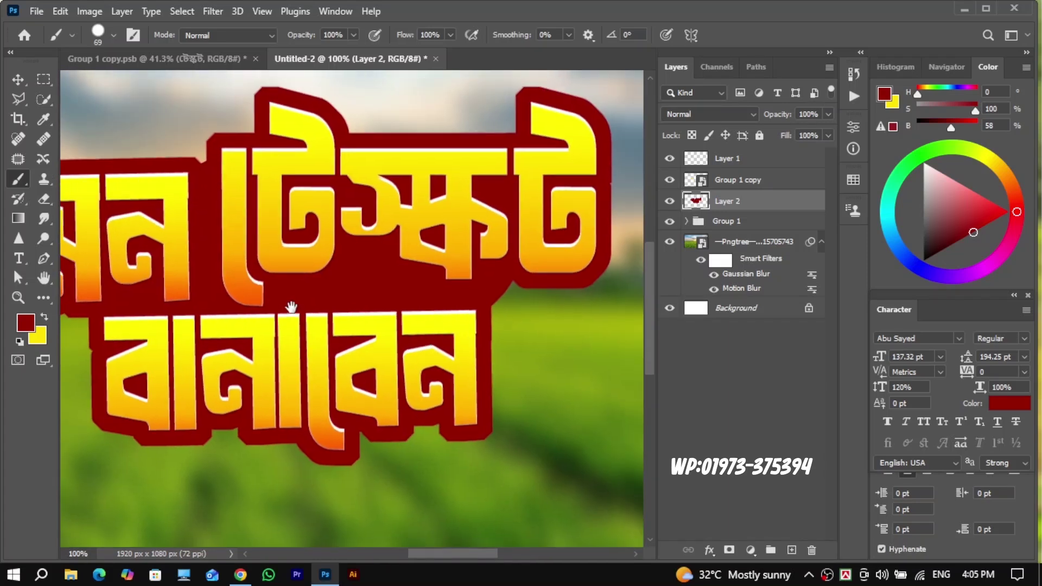
scroll(372, 257, down, 2)
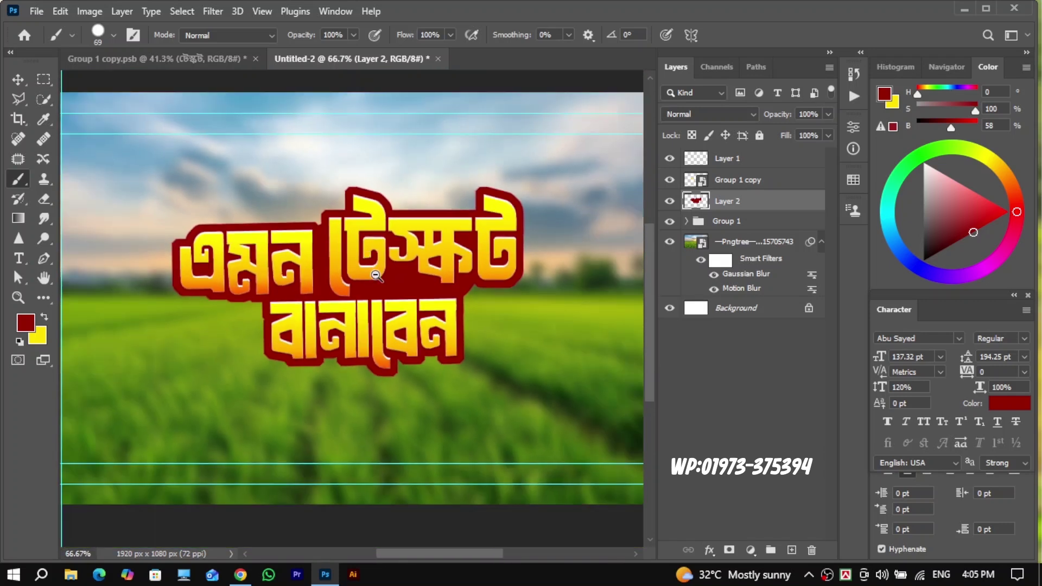
drag(378, 274, 368, 271)
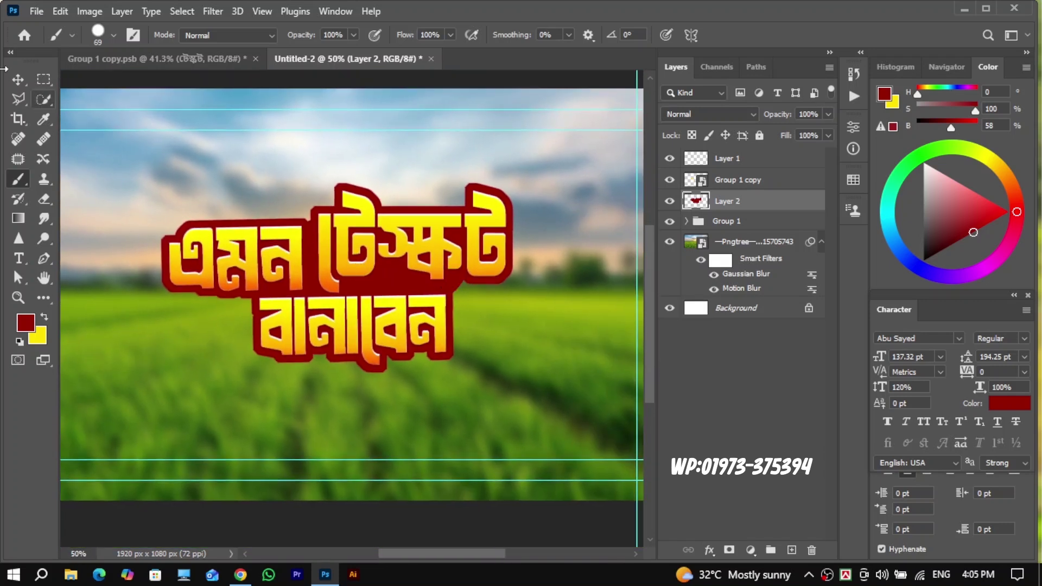
Add a Drop Shadow effect to the Group 1 copy layer with its angle set to 141°
click(20, 80)
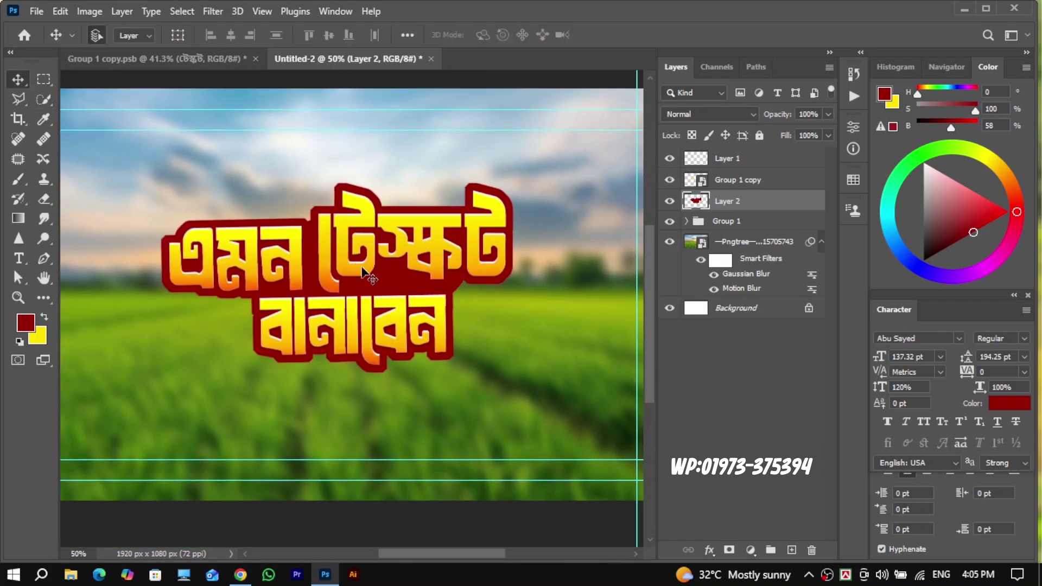
click(752, 180)
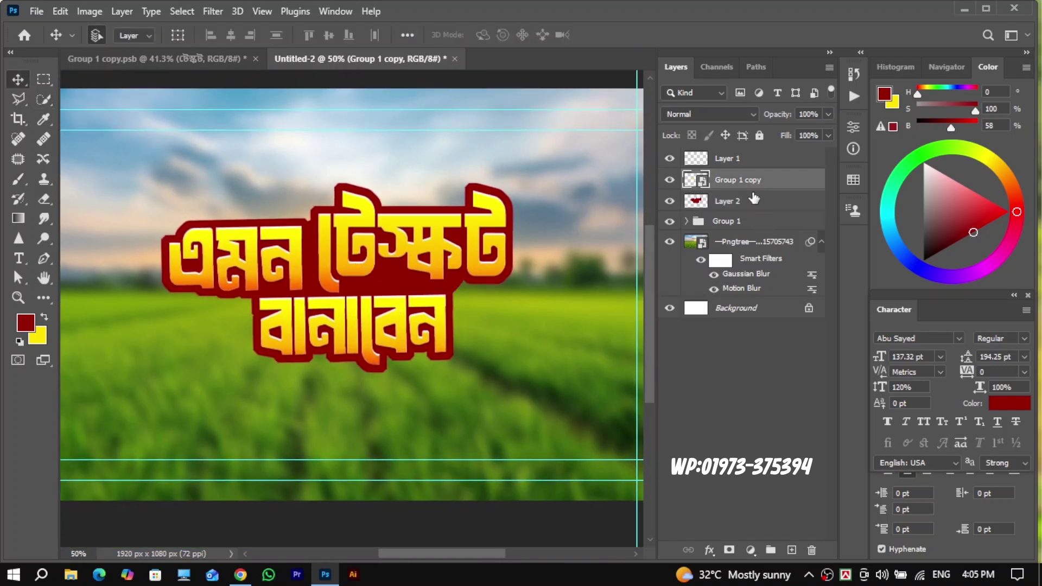
double_click(814, 180)
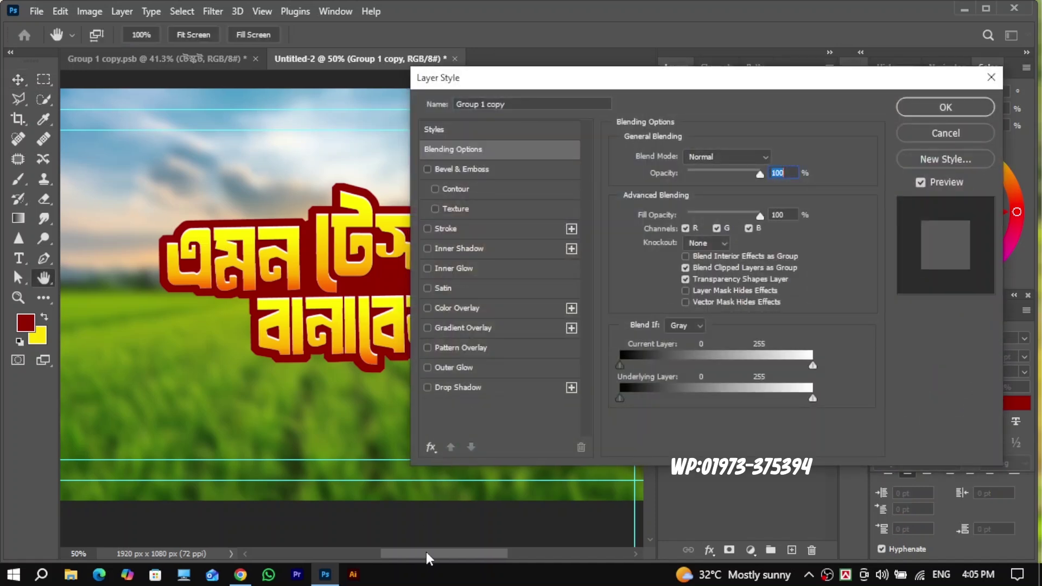
drag(425, 553, 441, 552)
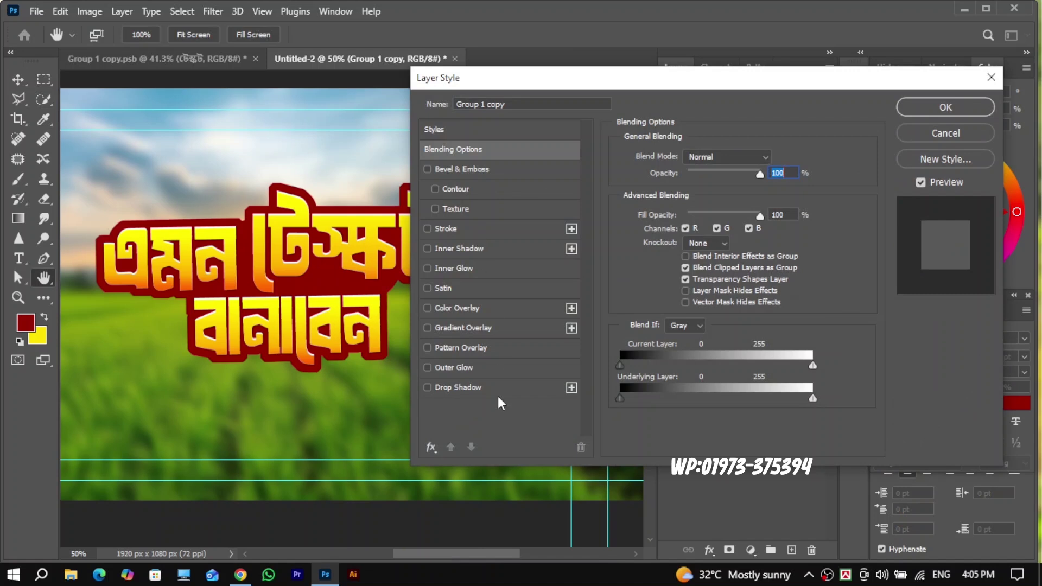
click(490, 381)
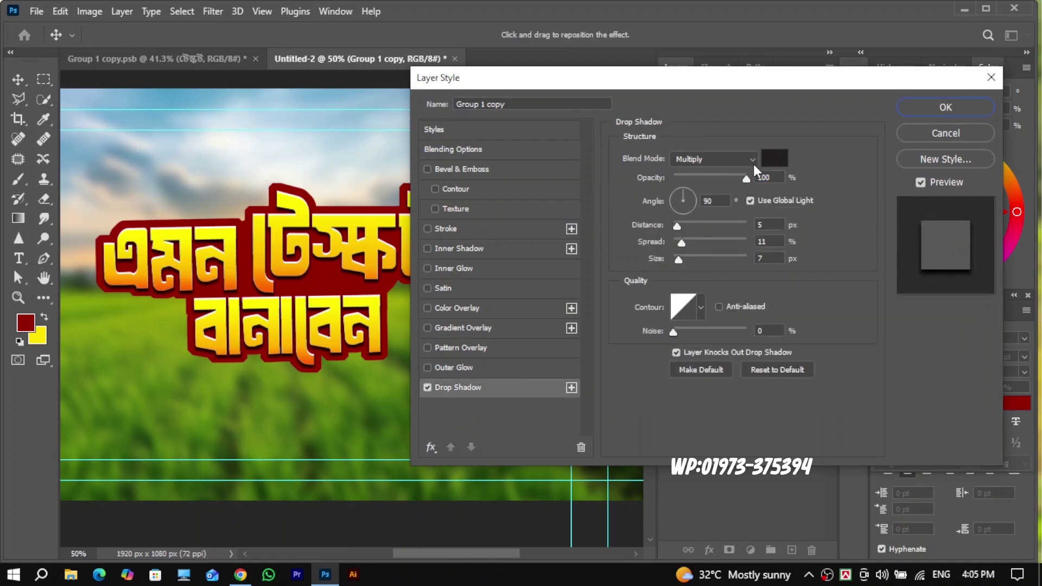
click(676, 194)
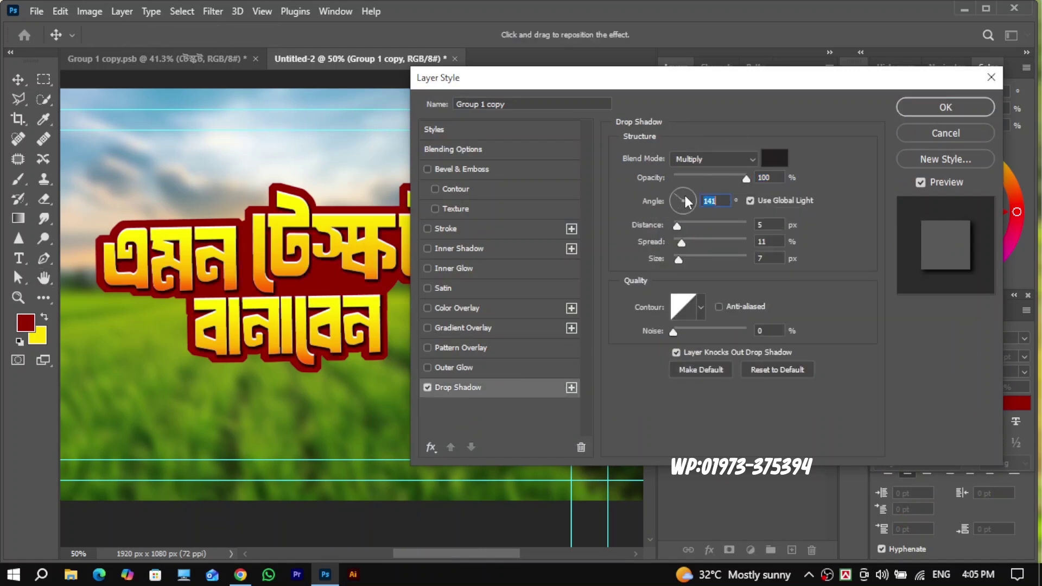
click(927, 111)
Add a new empty layer directly above Group 1 copy
click(732, 232)
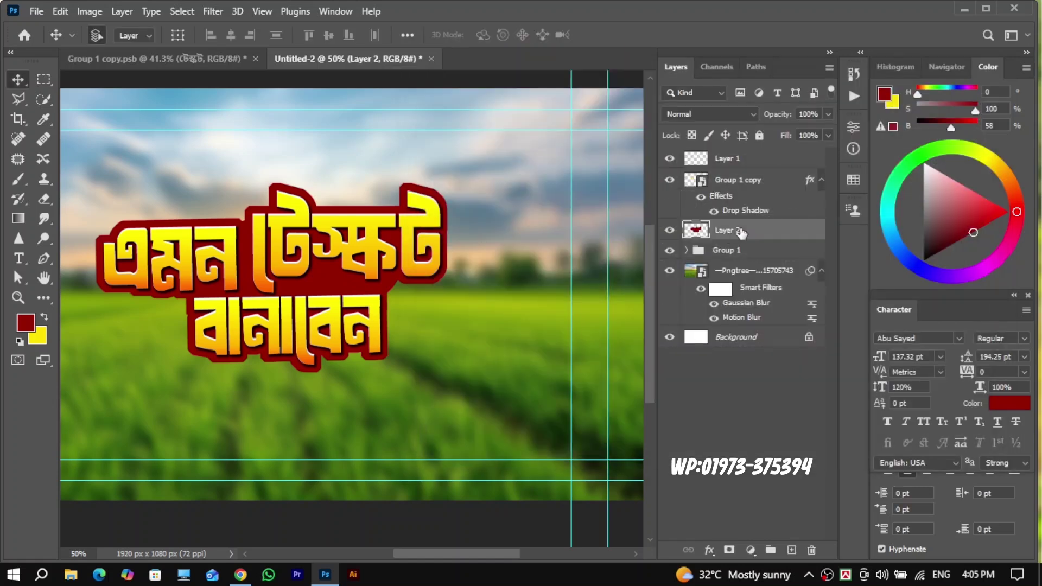
drag(262, 269, 398, 270)
ctrl+click(280, 280)
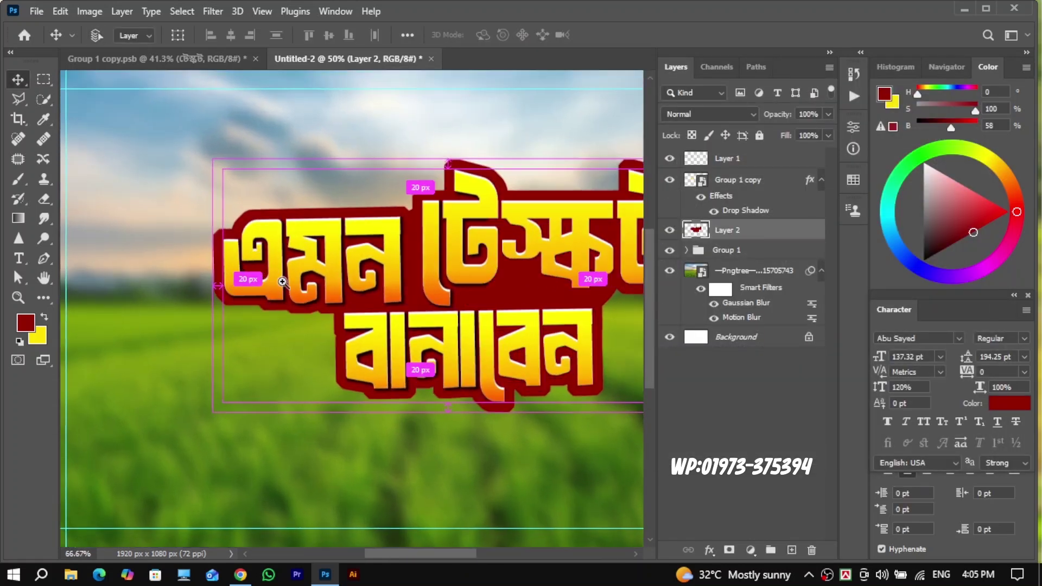
drag(281, 280, 186, 292)
ctrl+alt+click(317, 301)
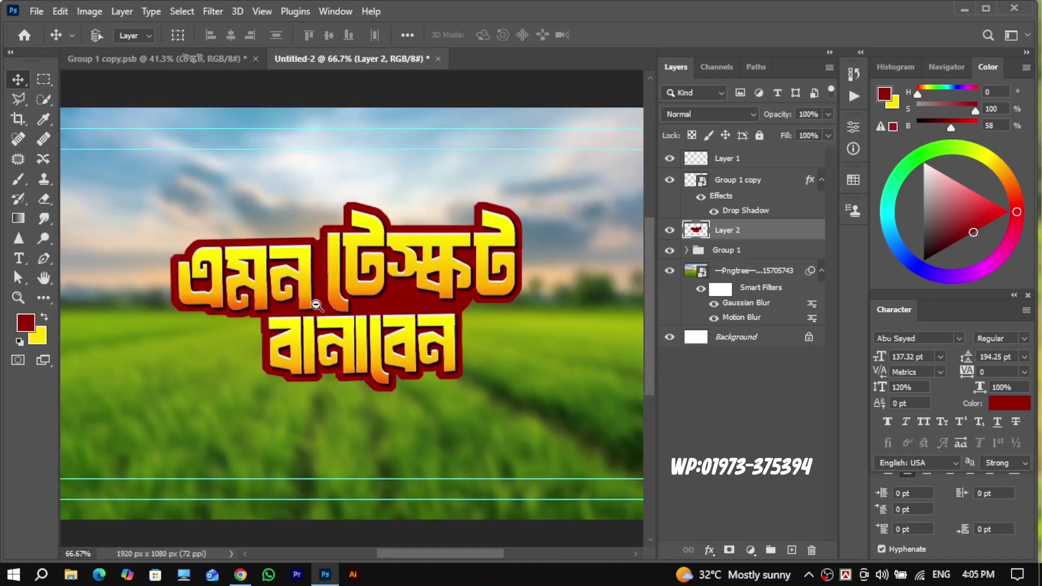
ctrl+alt+click(332, 315)
drag(331, 314, 328, 318)
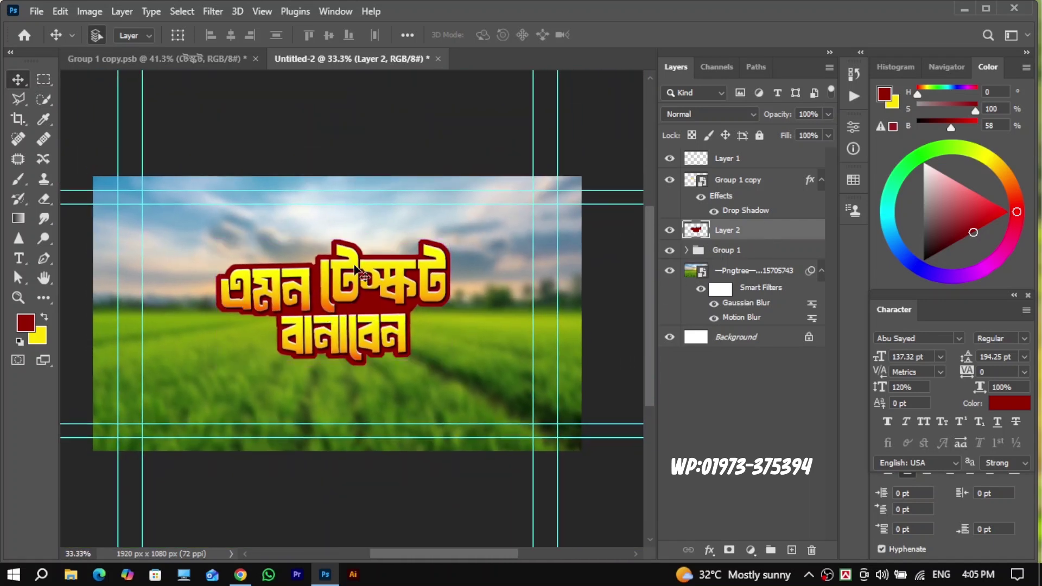
click(744, 187)
click(791, 550)
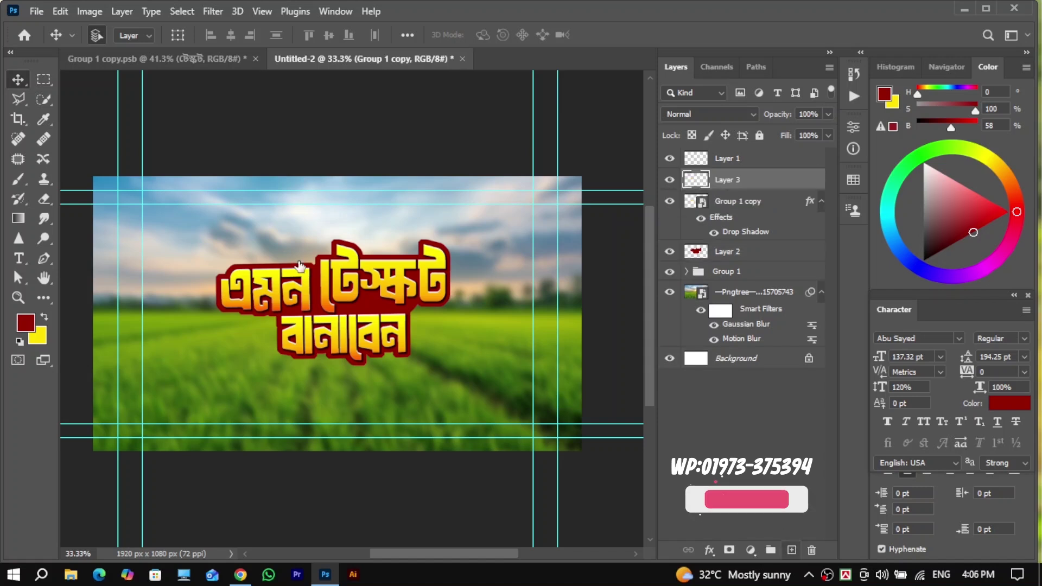
Sample bright yellow from the first word as the brush colour and try a hard brush stroke across its first letter
key(b)
scroll(277, 311, up, 2)
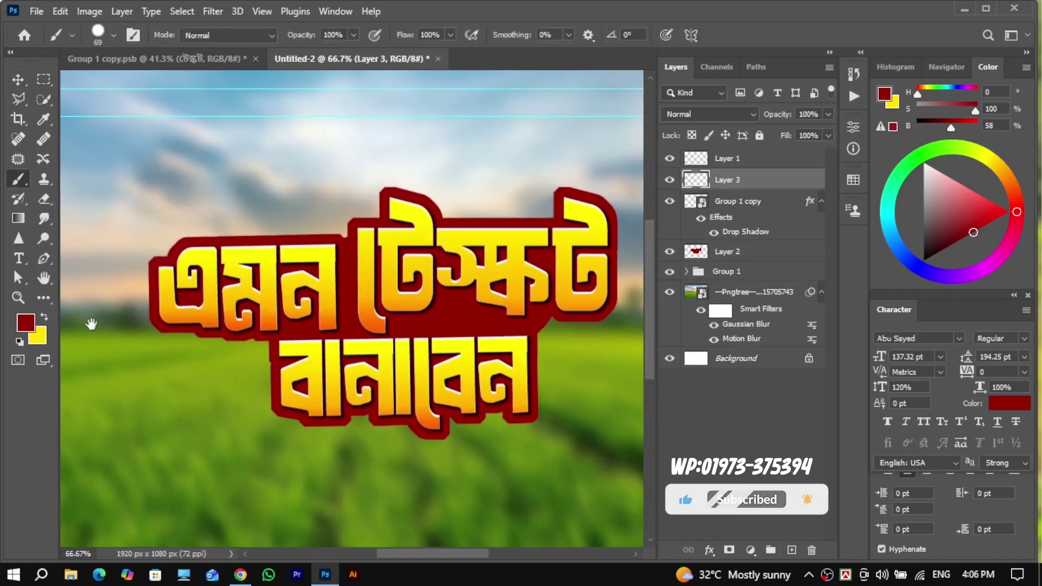
alt+click(203, 252)
drag(209, 221, 148, 365)
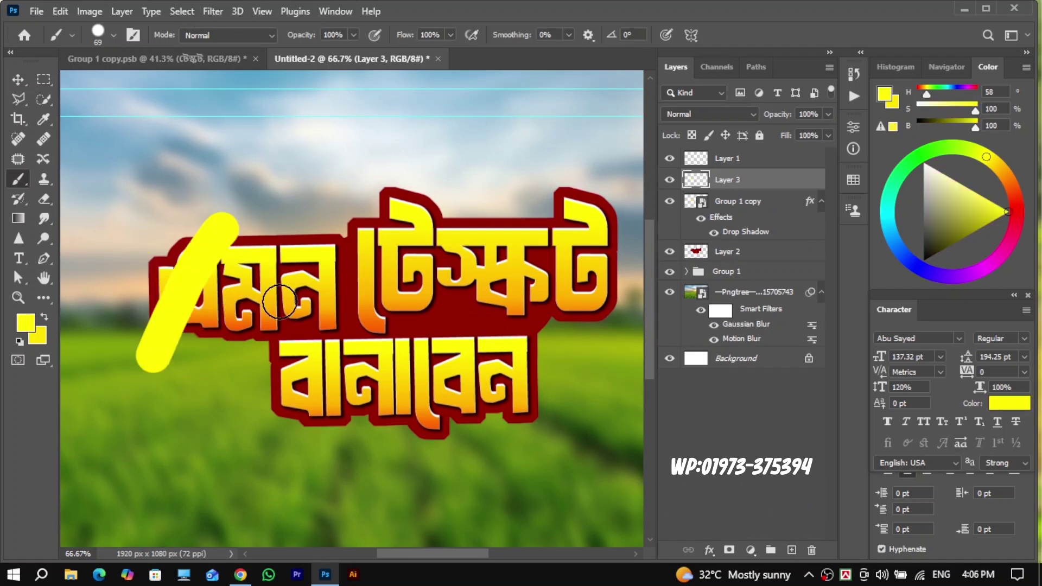
key(ctrl+z)
Paint yellow highlights over the letters on Layer 3 with a 69 px Soft Round brush and set the layer's blend mode to Overlay
right_click(289, 279)
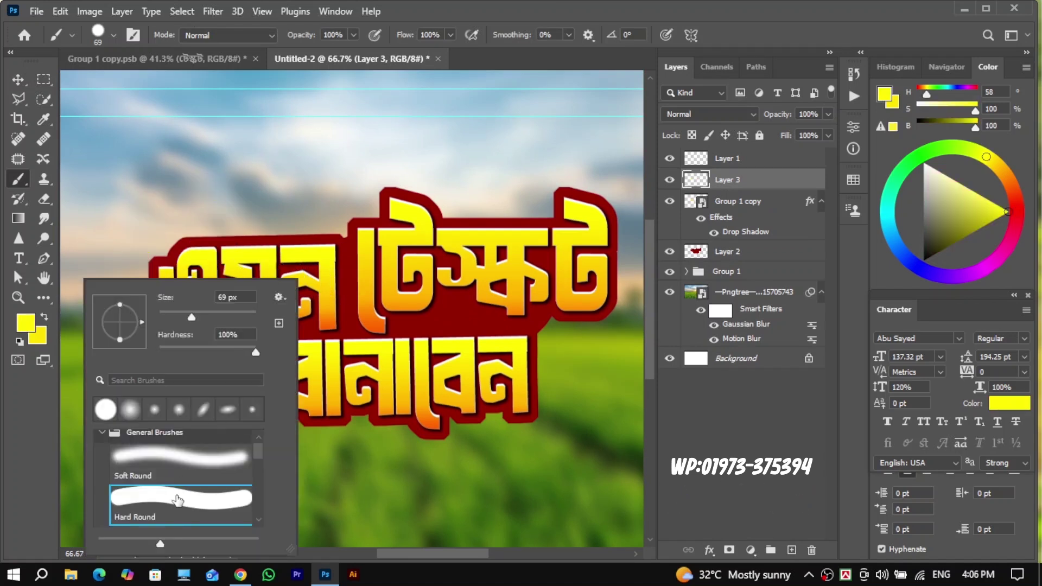
click(171, 463)
drag(235, 208, 174, 340)
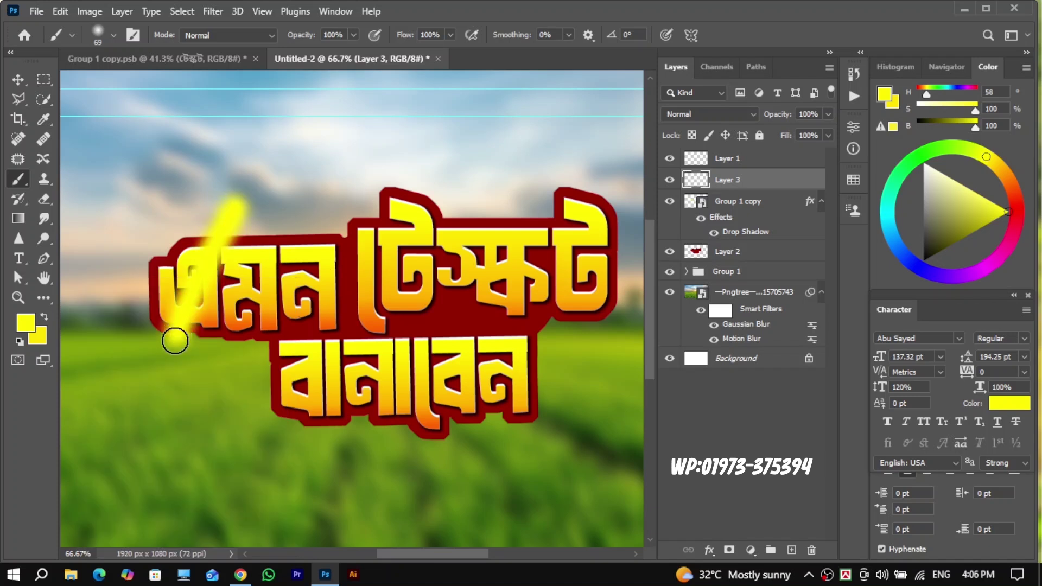
drag(379, 255, 387, 319)
drag(515, 258, 523, 301)
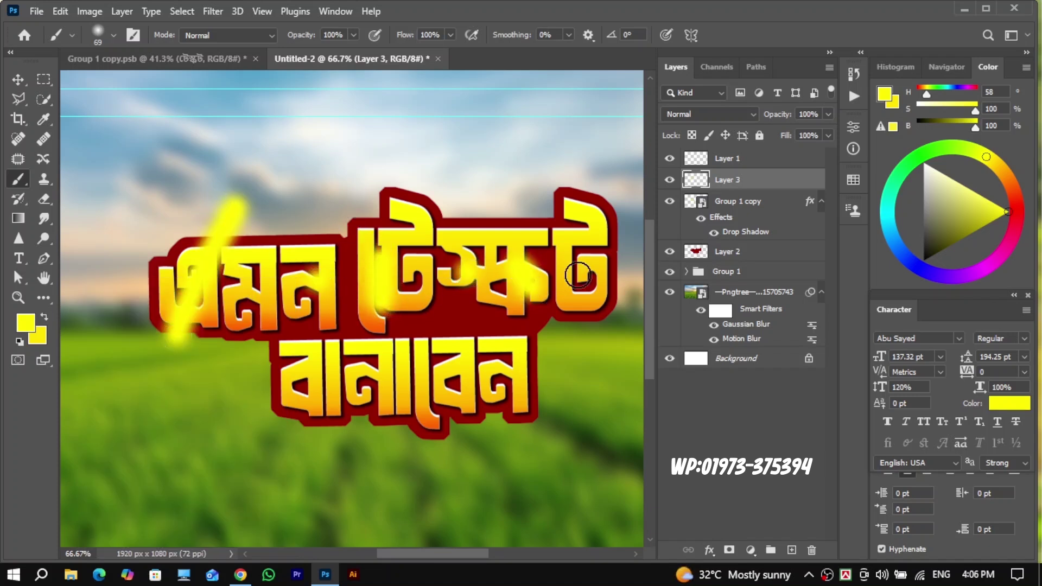
drag(586, 258, 606, 296)
mouse_move(313, 377)
mouse_down()
mouse_move(363, 384)
mouse_move(383, 367)
mouse_move(463, 372)
mouse_move(483, 353)
mouse_move(485, 388)
mouse_move(510, 381)
mouse_up()
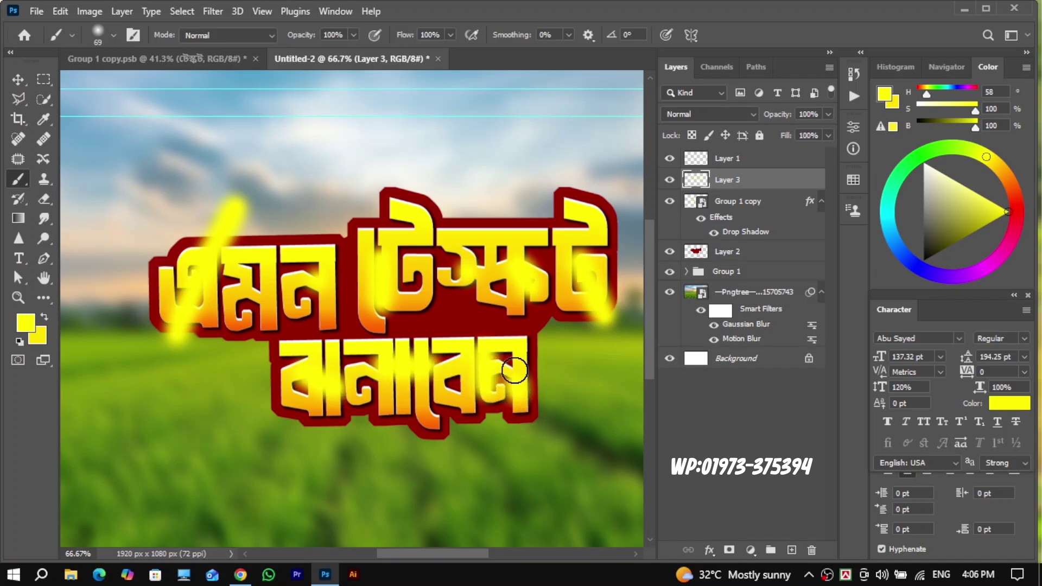
click(715, 114)
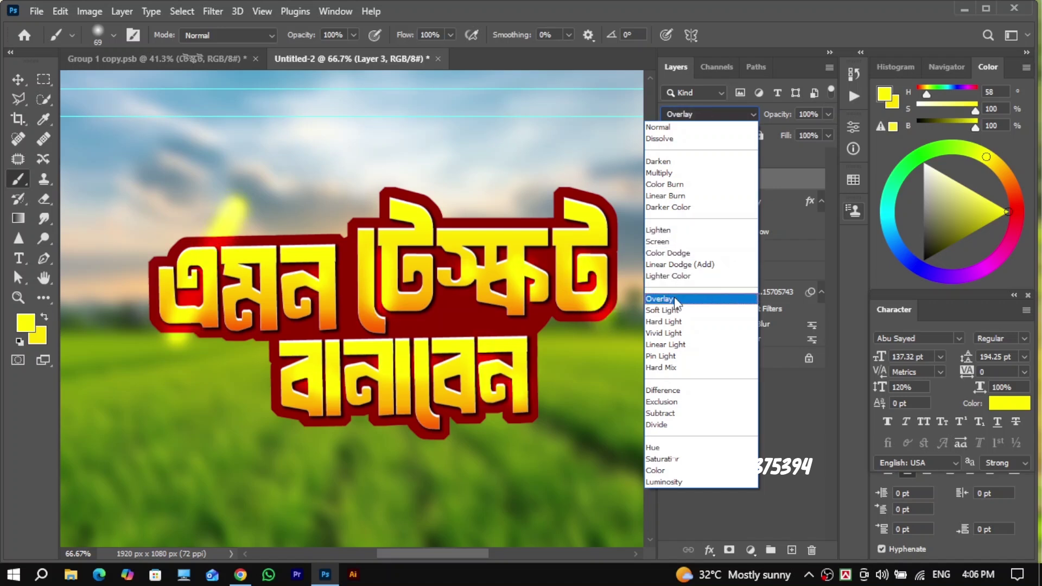
click(660, 299)
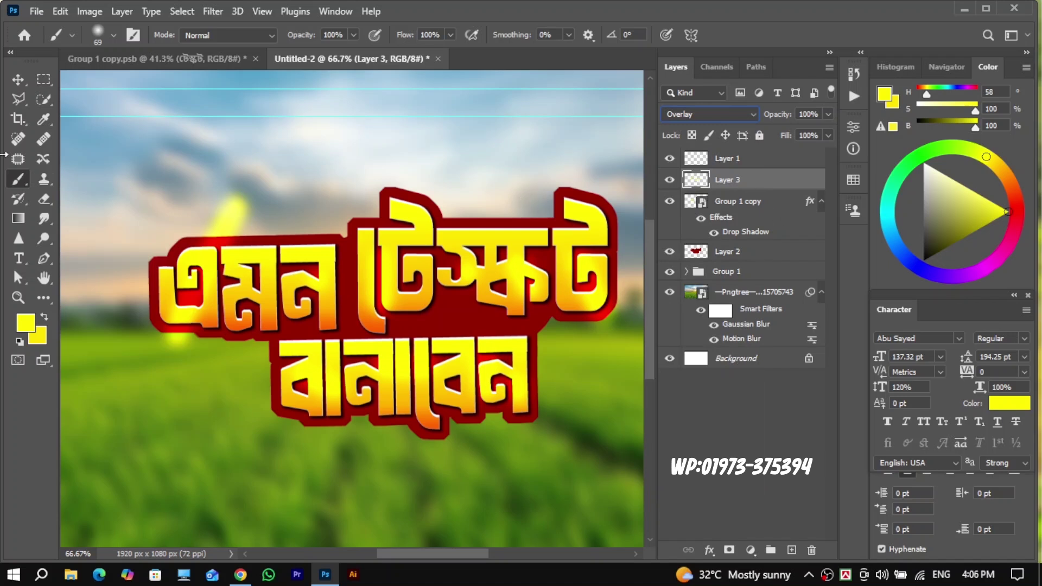
Erase the yellow spill outside the title around the first letter using a 133 px Soft Round eraser
click(44, 199)
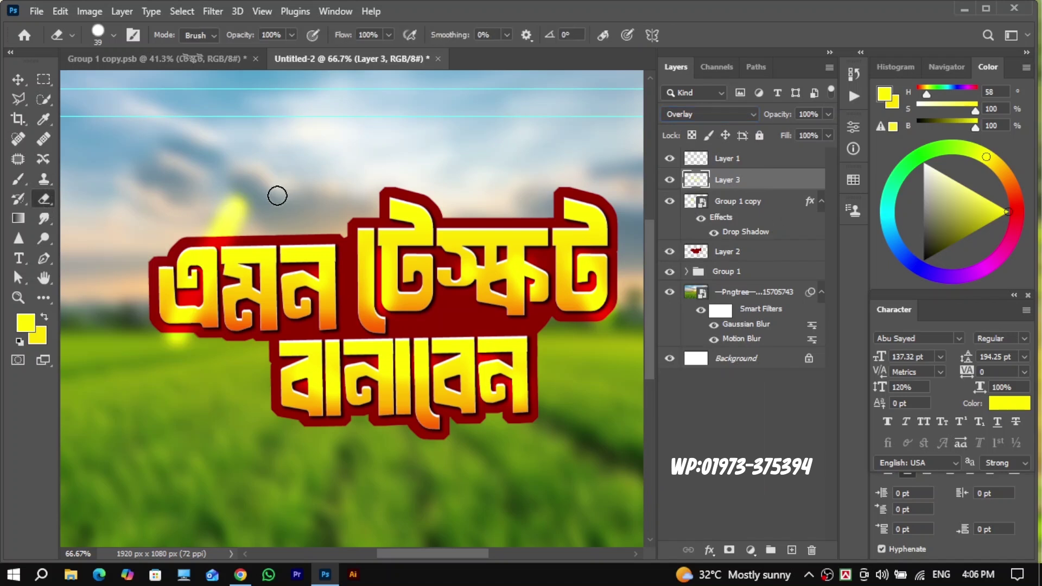
right_click(277, 195)
click(168, 380)
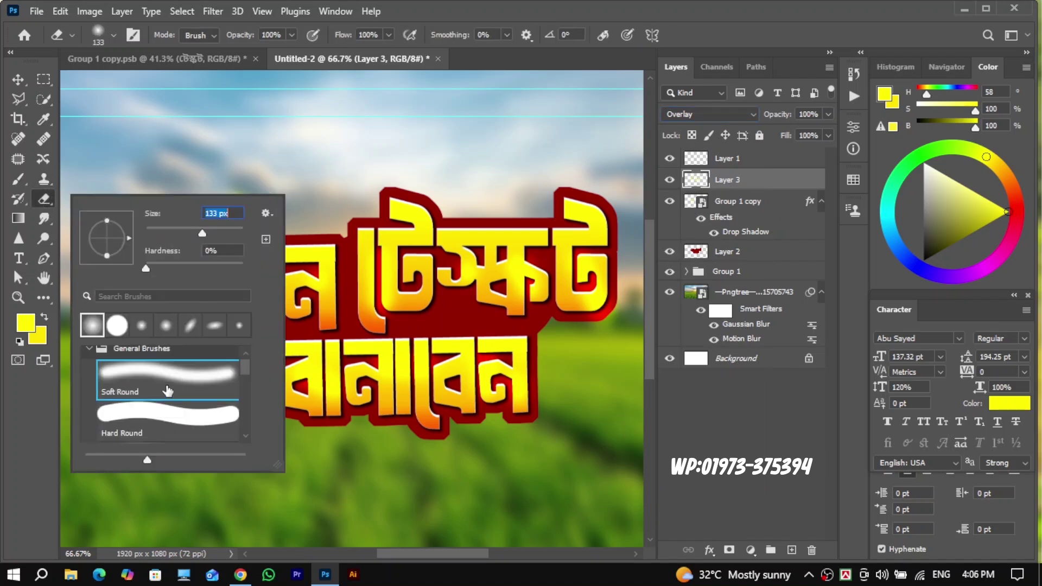
click(265, 134)
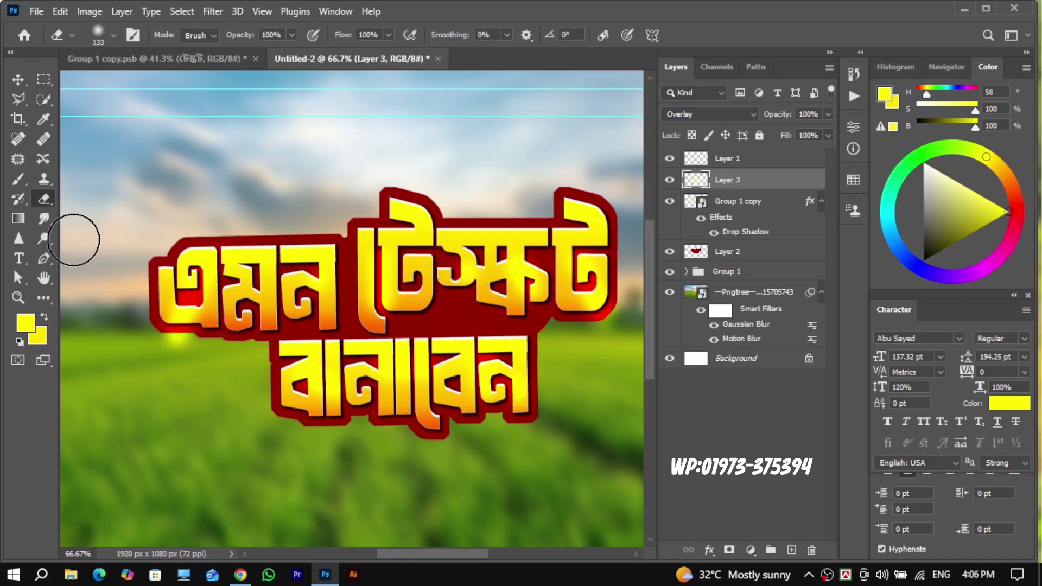
scroll(477, 297, down, 1)
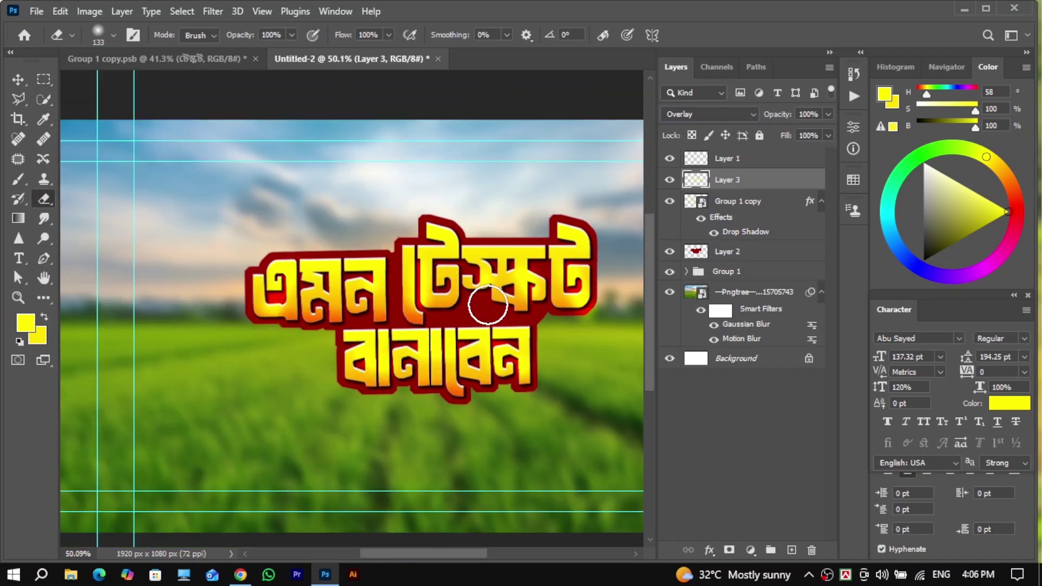
drag(483, 298, 430, 319)
scroll(461, 321, down, 1)
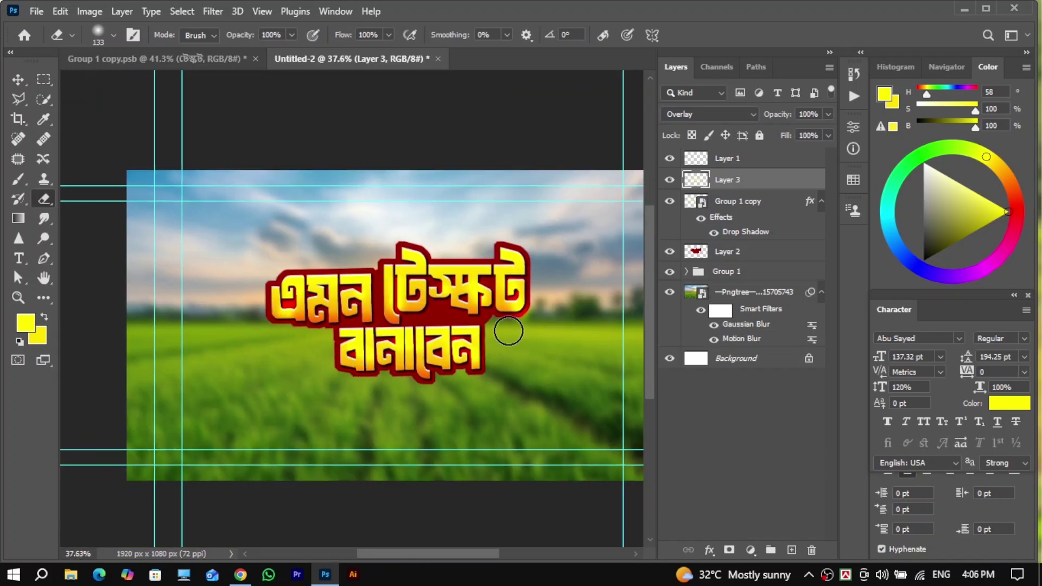
Group Layer 1, Layer 3, Group 1 copy and Layer 2 together
shift+click(743, 160)
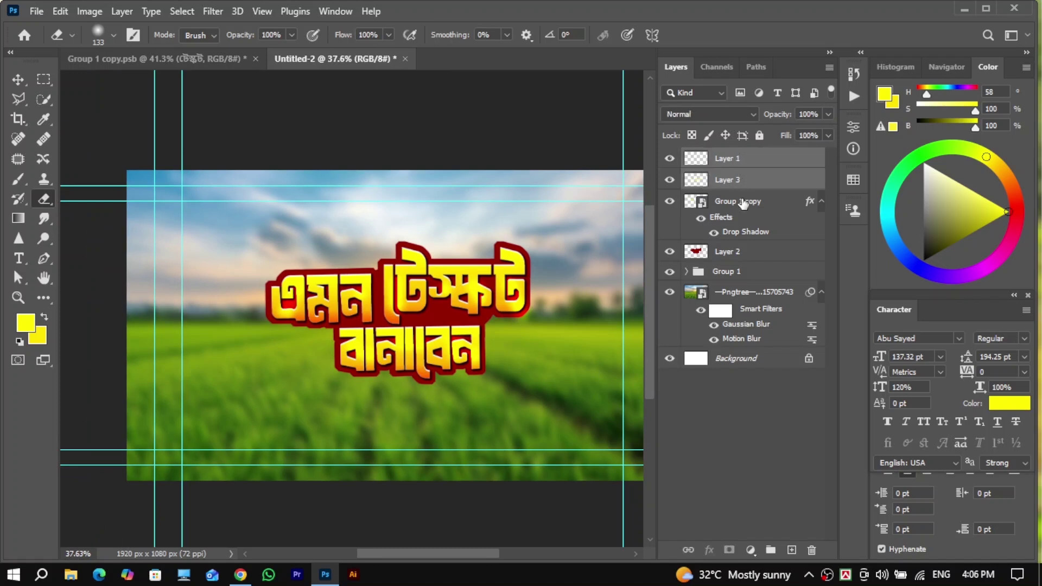
ctrl+click(744, 255)
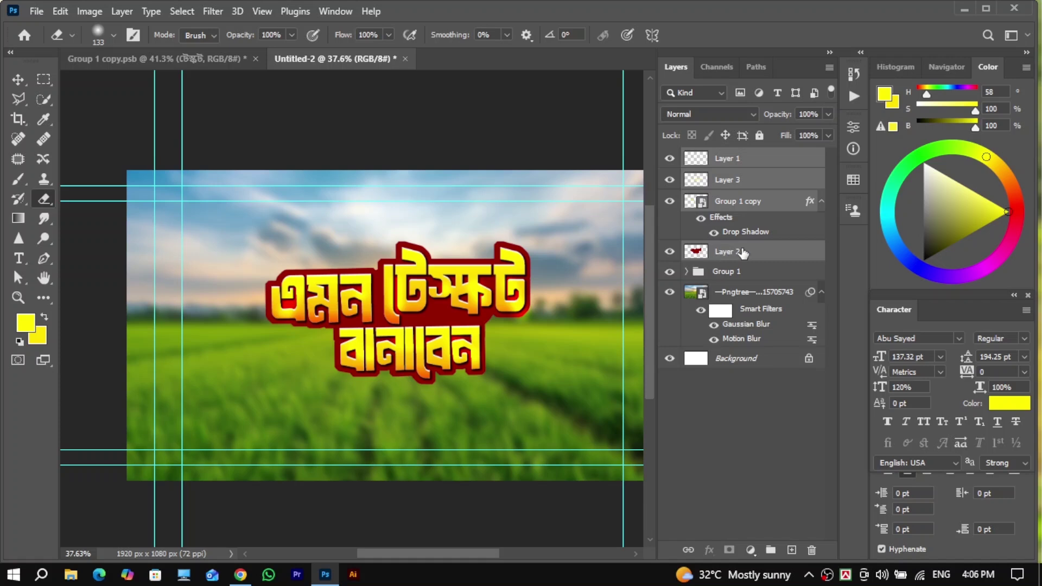
key(ctrl+g)
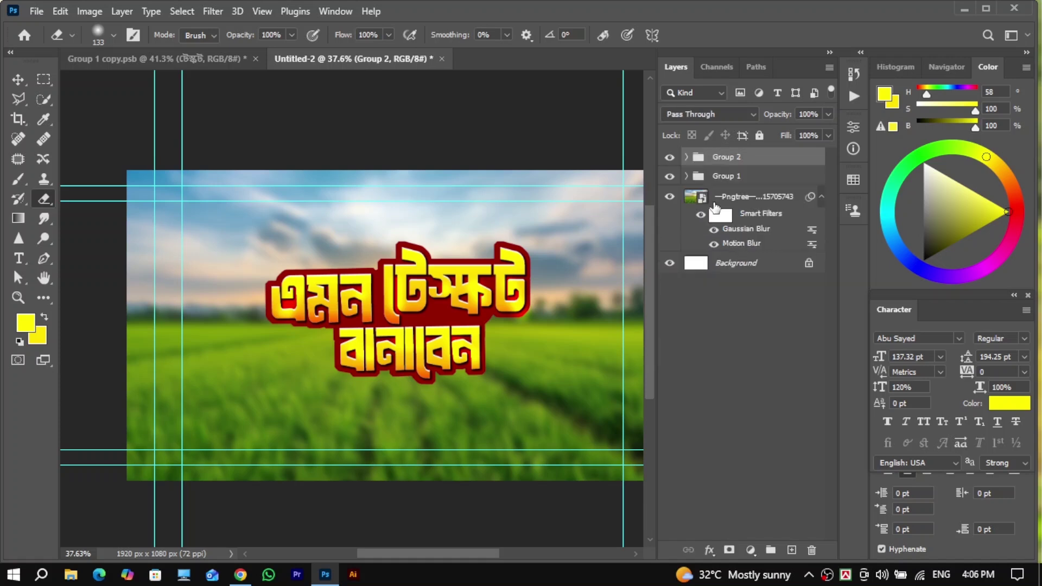
Compare the title with the new group's styling hidden and shown
click(673, 158)
click(673, 157)
click(669, 159)
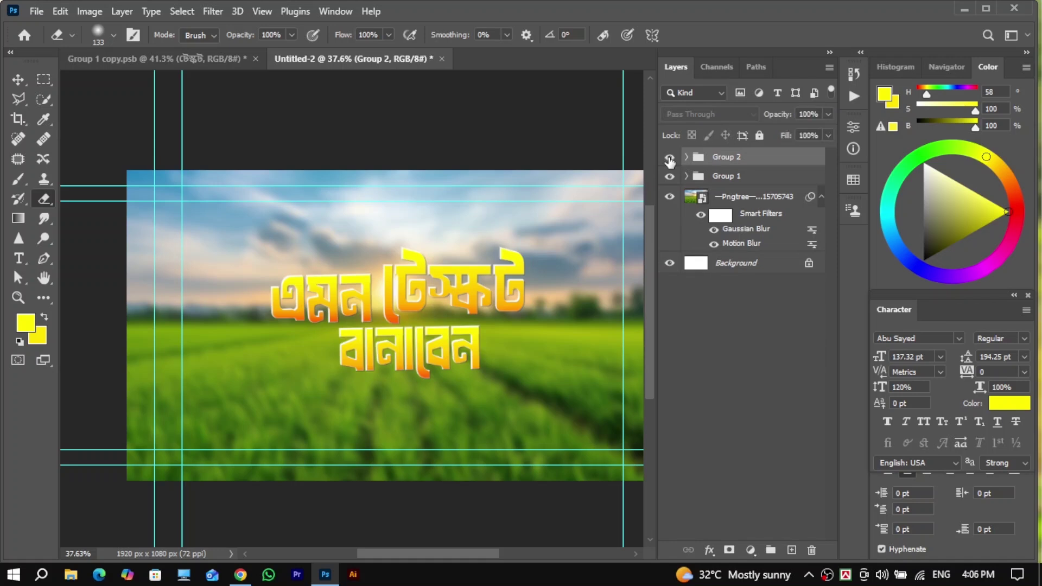
click(669, 158)
drag(460, 341, 405, 328)
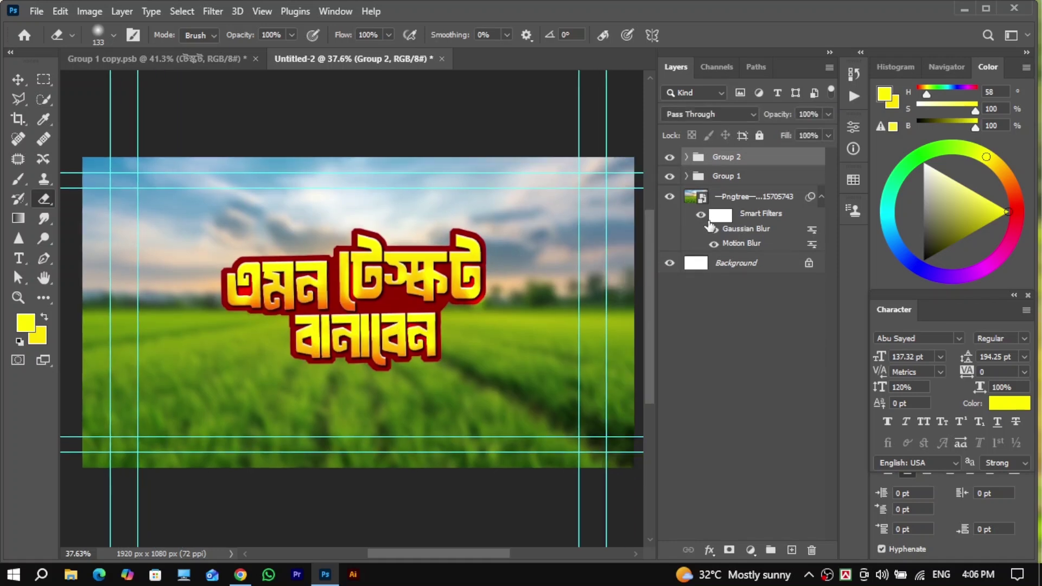